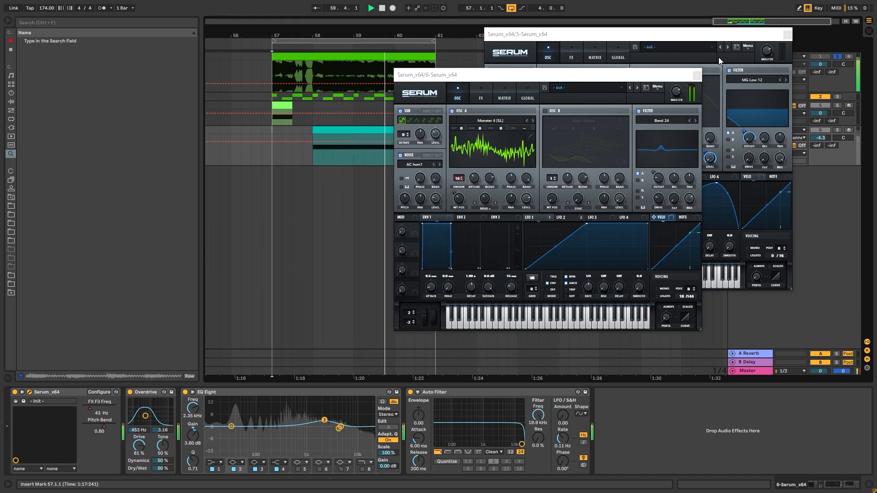
Turn off solo on track 1 and play back the loop from bar 57
key(space)
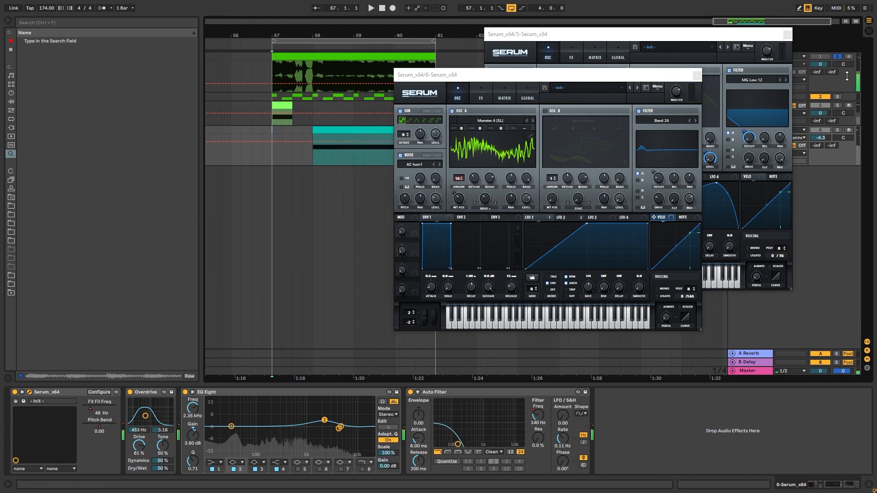
click(837, 56)
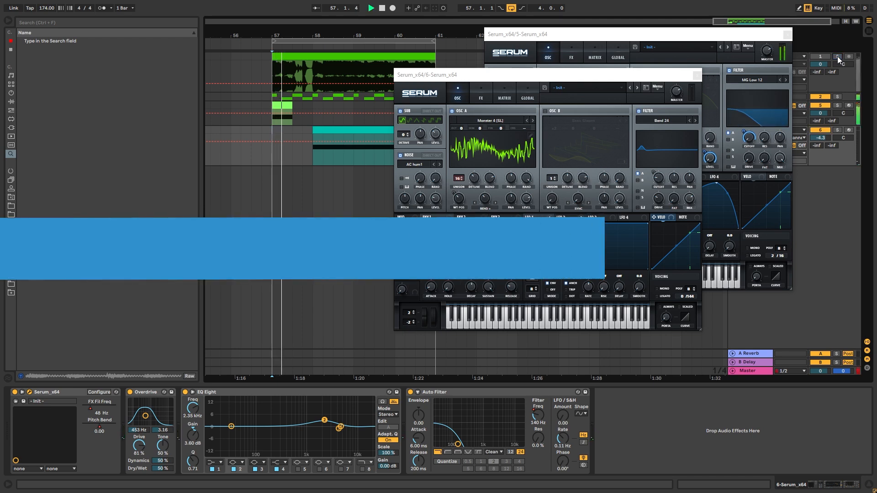
key(space)
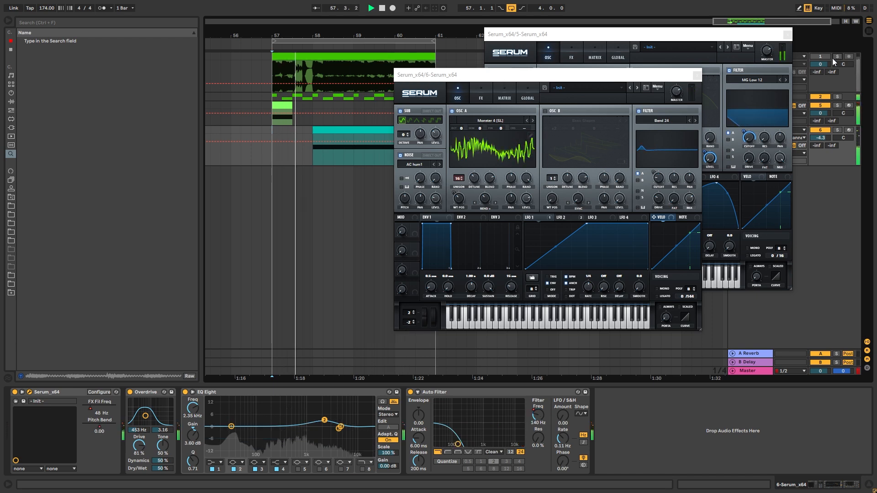
key(space)
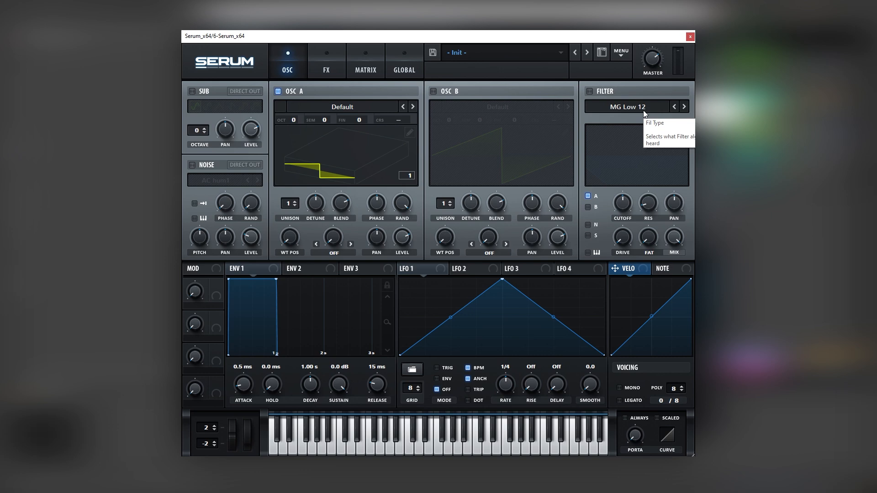
key(space)
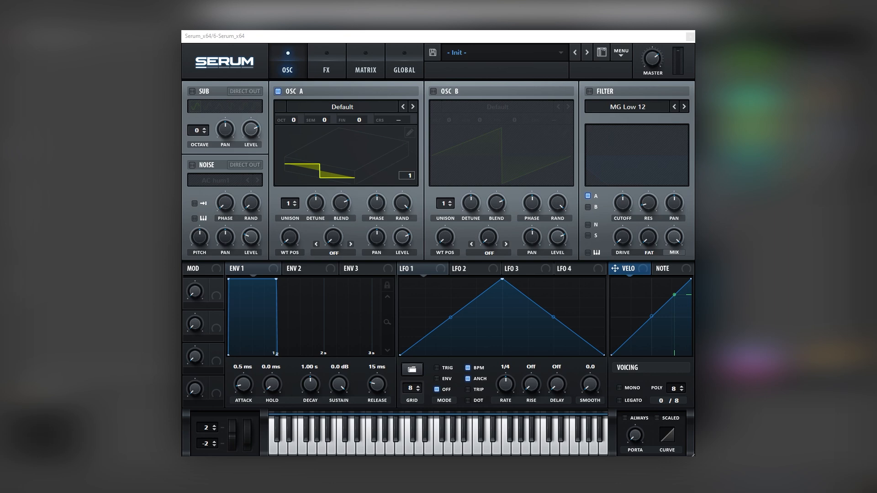
Show oscillator A's waveform in 2D and preview DNB Academy - Discord Bass 08.wav from the Basses folder
click(403, 143)
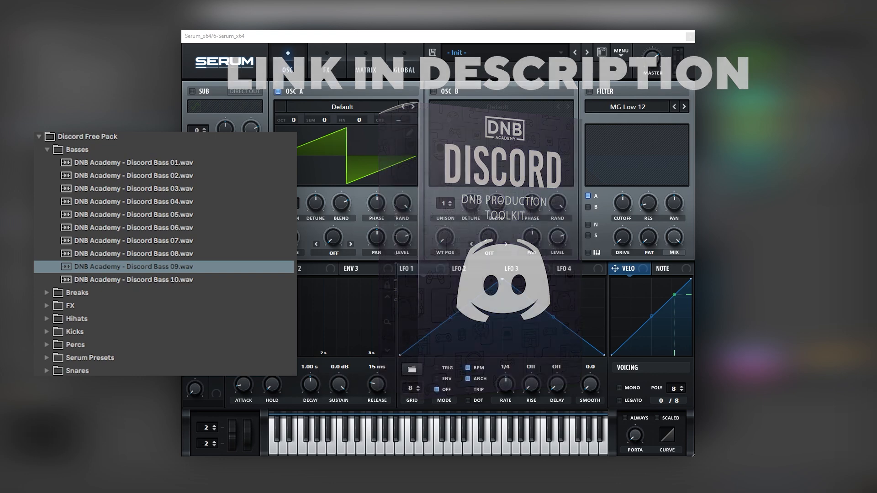
click(170, 262)
click(172, 254)
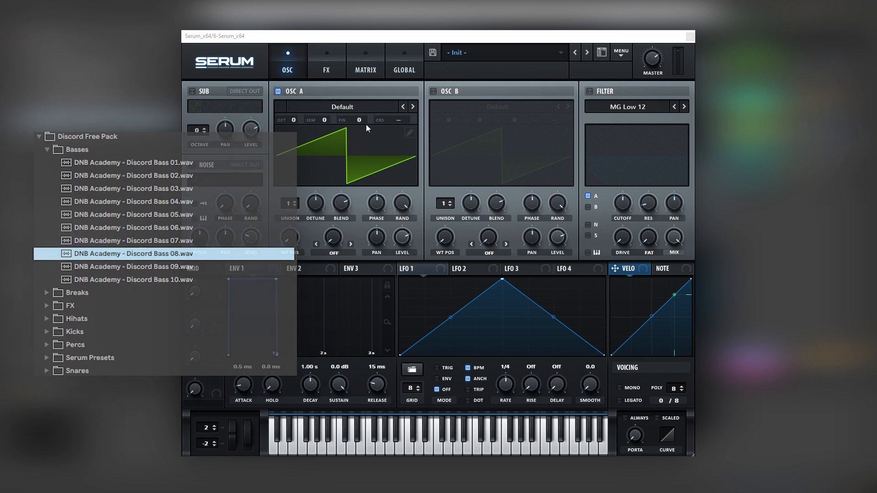
Import DNB Academy - Discord Bass 08.wav into oscillator A's wavetable editor using the formula e0 to split it
click(409, 133)
click(534, 351)
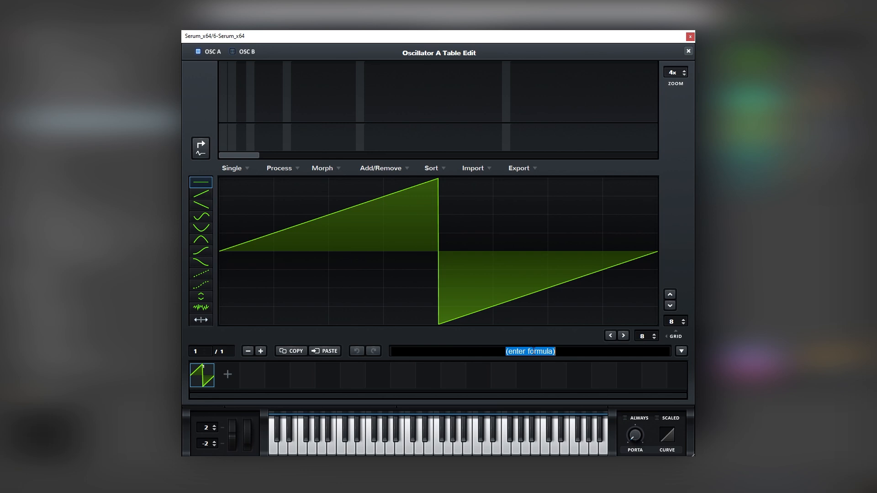
text(e0)
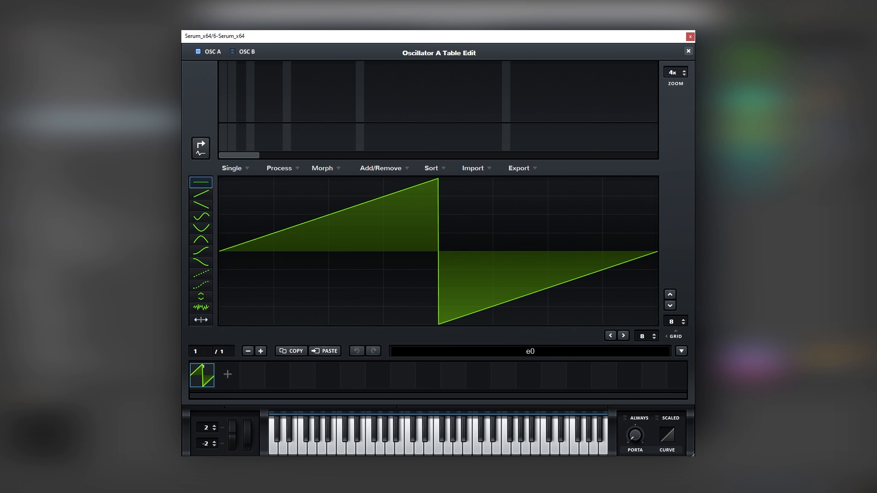
key(Return)
drag(165, 242, 384, 225)
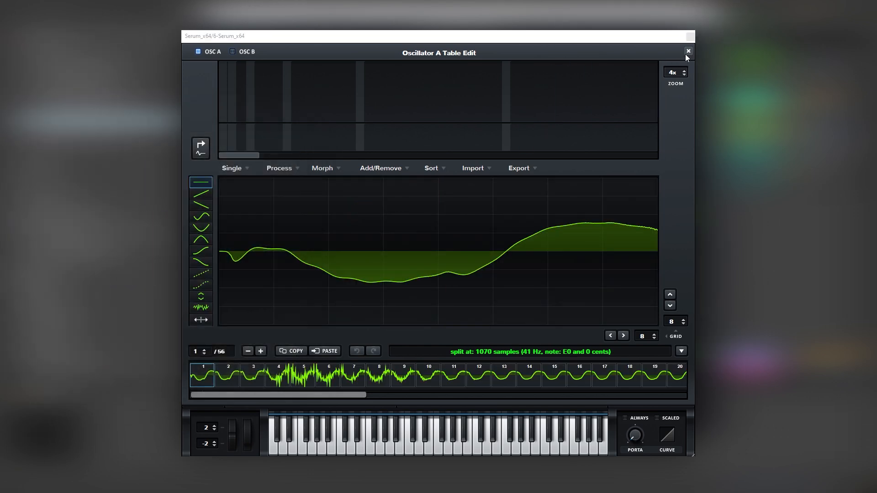
click(687, 51)
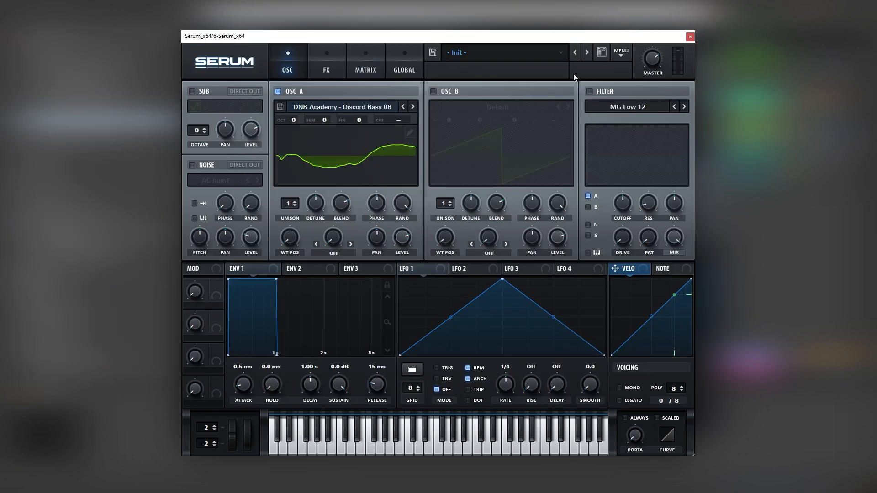
Show oscillator A's wavetable in 3D and audition its wavetable position up to 41 against the Discord Bass 08 sample
click(364, 160)
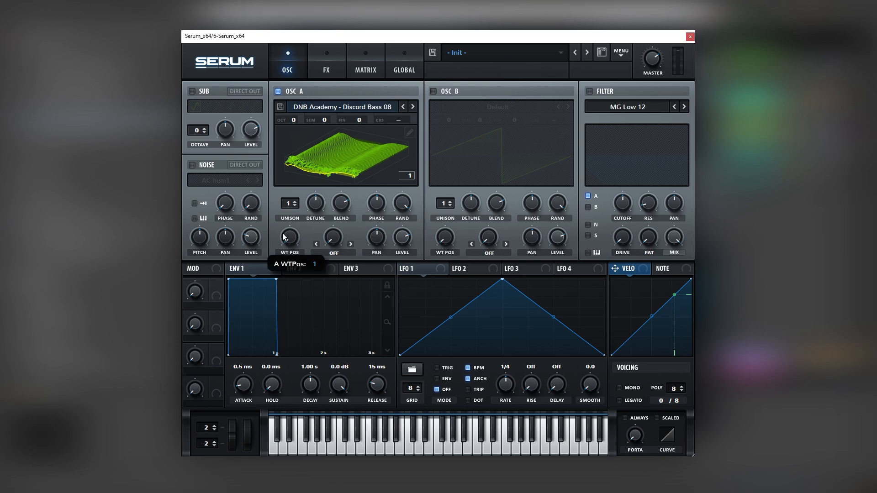
scroll(287, 236, up, 3)
drag(289, 235, 312, 257)
click(185, 253)
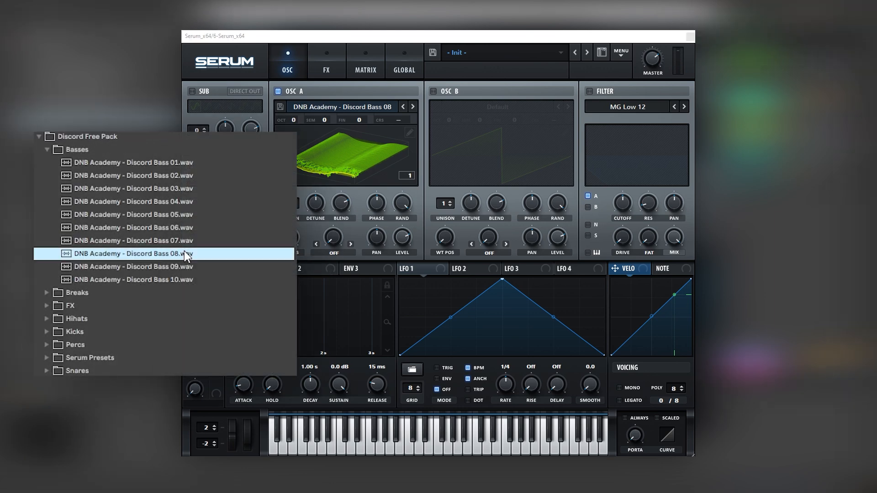
click(299, 239)
drag(298, 239, 330, 196)
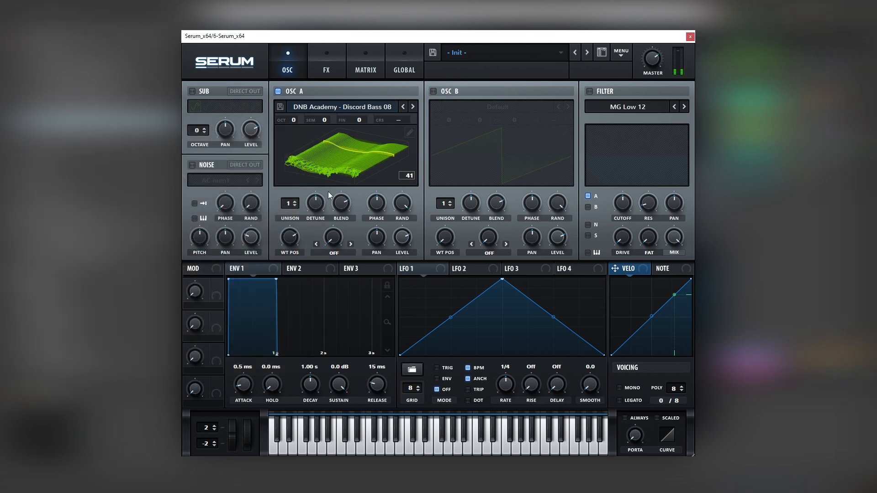
Remove frames 12 through 56 from oscillator A's wavetable as a multiselection
click(412, 133)
drag(483, 393, 593, 398)
click(675, 379)
drag(655, 393, 389, 393)
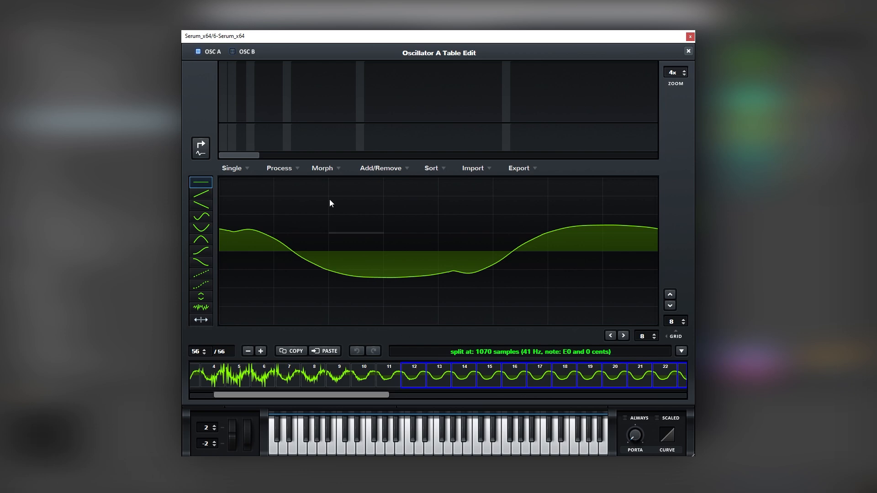
click(291, 170)
click(394, 170)
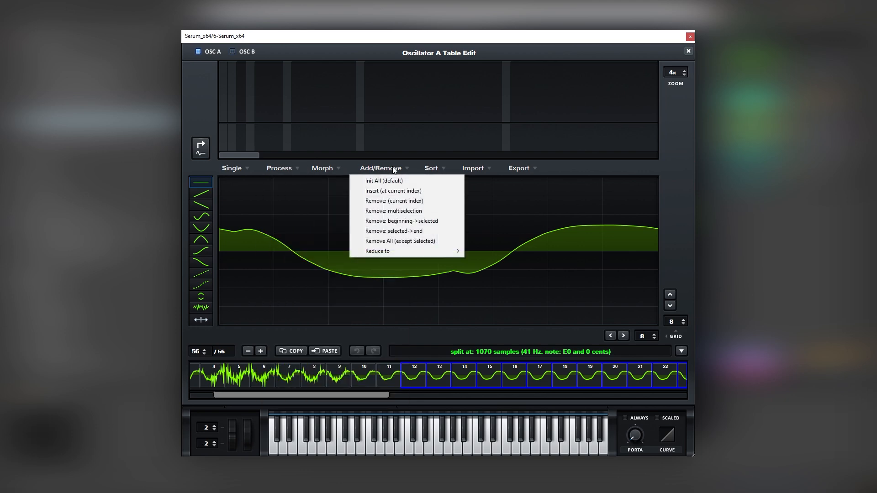
click(400, 211)
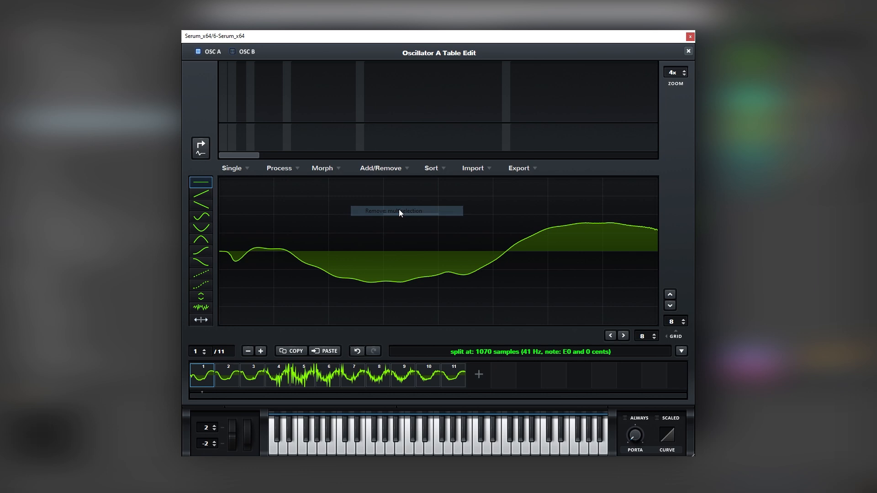
Delete the first two frames of the wavetable and audition the shortened table by sweeping oscillator A's wavetable position
click(247, 351)
click(247, 352)
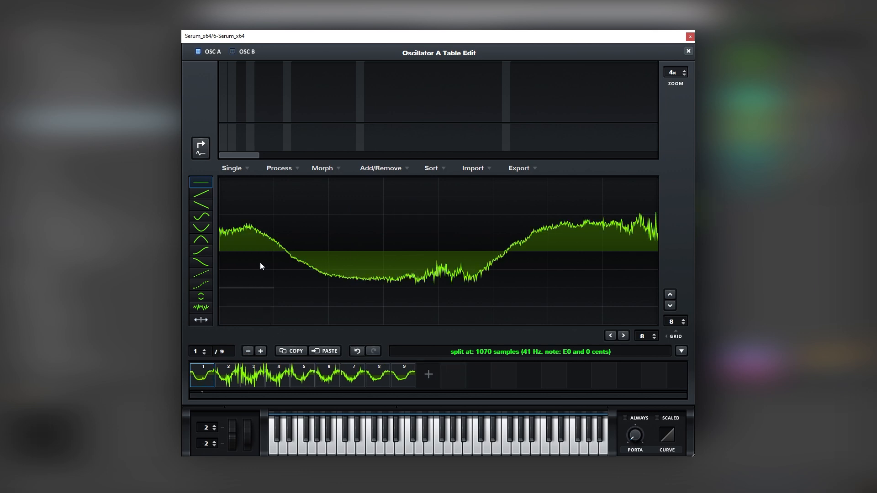
click(688, 51)
drag(280, 240, 294, 226)
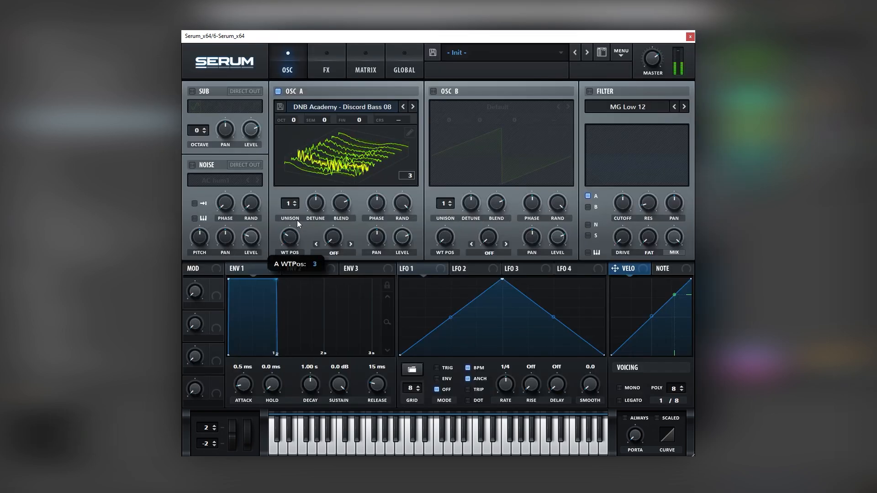
Apply X-Fade Edges (grid size) to oscillator A's wavetable and compare the frame edges before and after
click(410, 132)
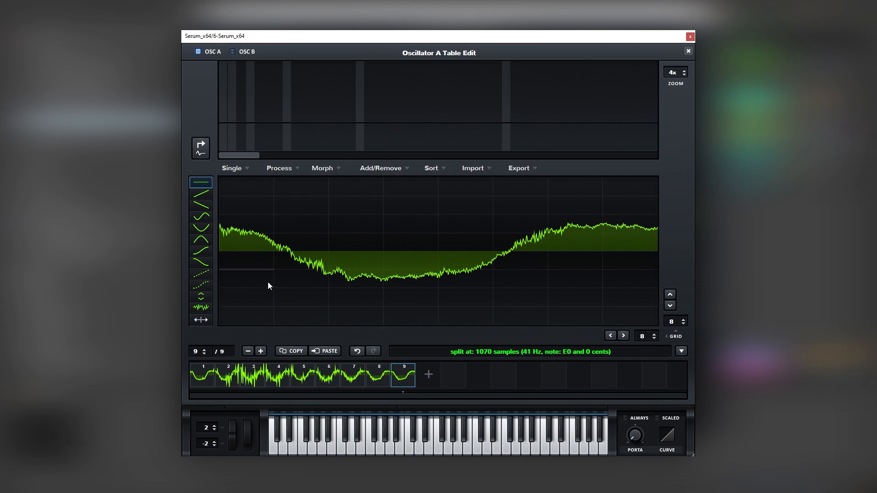
click(283, 378)
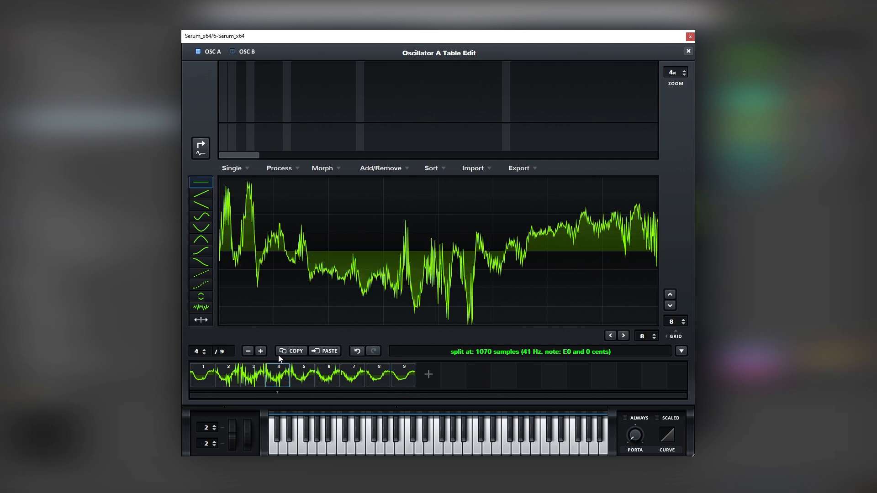
click(242, 369)
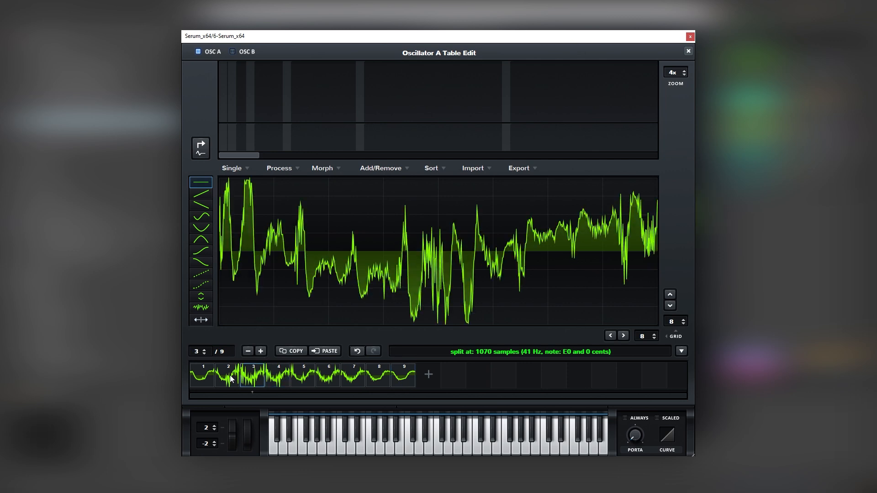
click(231, 379)
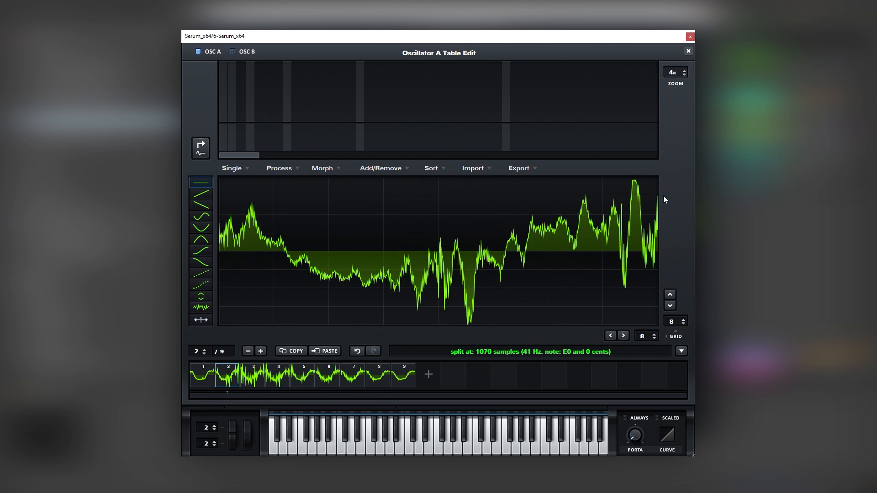
click(297, 168)
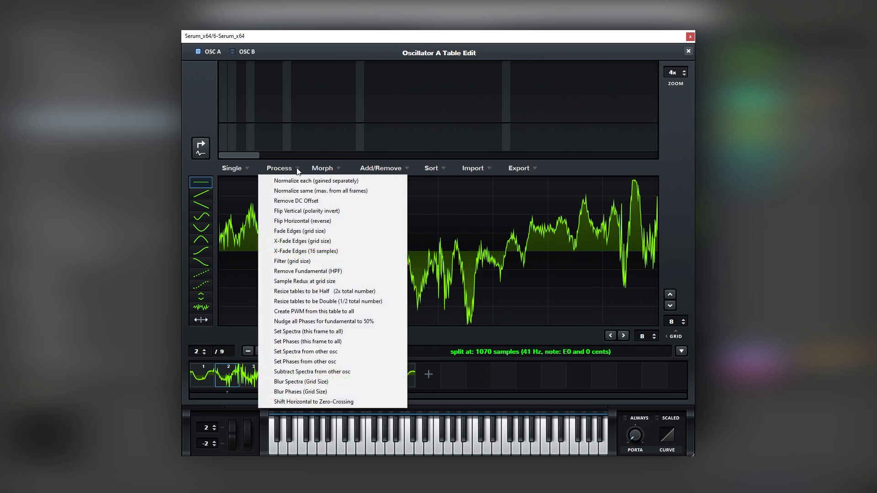
click(296, 242)
click(208, 380)
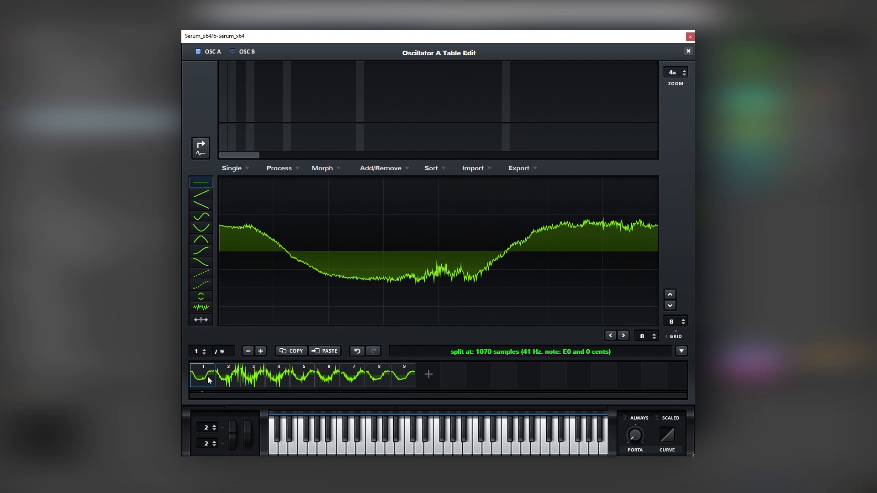
click(253, 381)
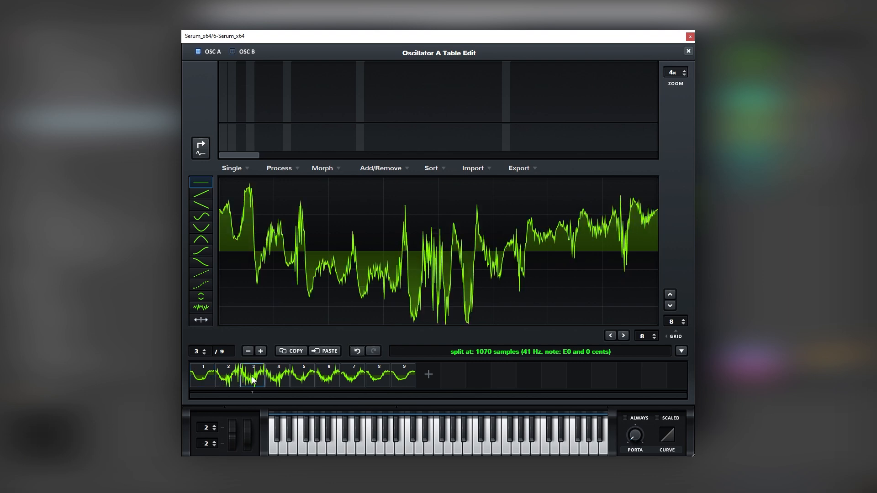
click(289, 381)
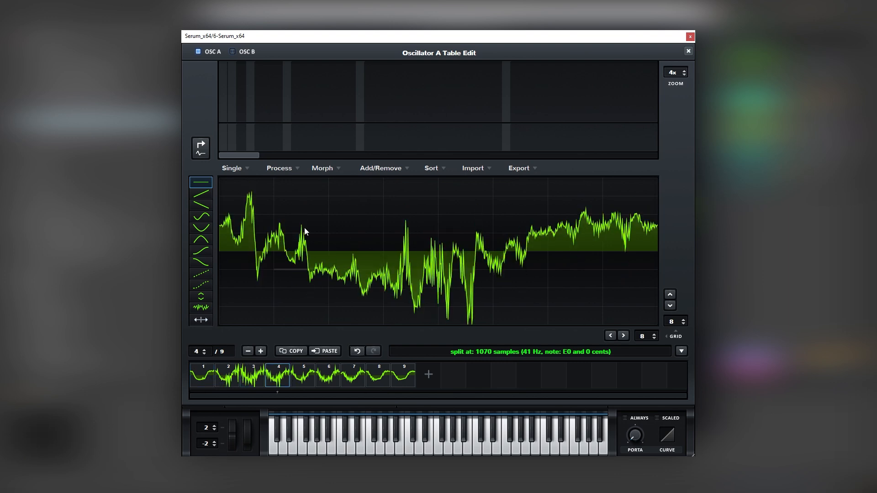
Remove the wavetable's DC offset, normalize each frame separately and audition the result through the wavetable position
click(287, 169)
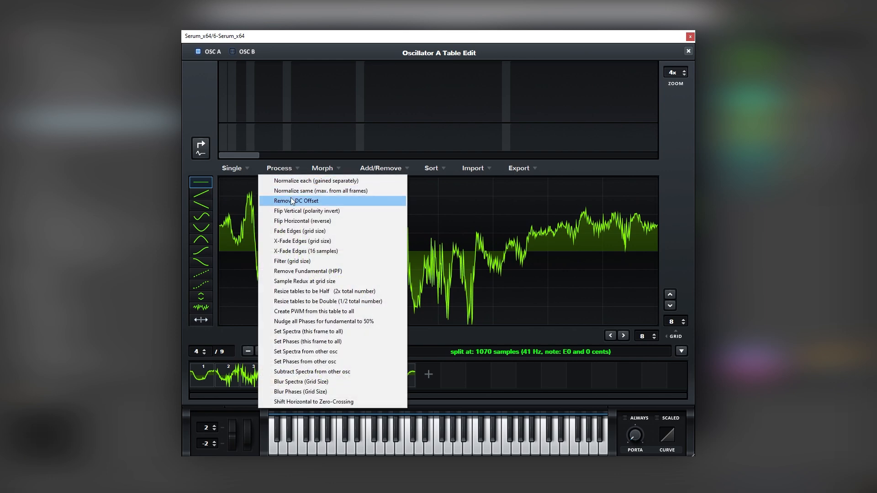
click(291, 199)
click(295, 166)
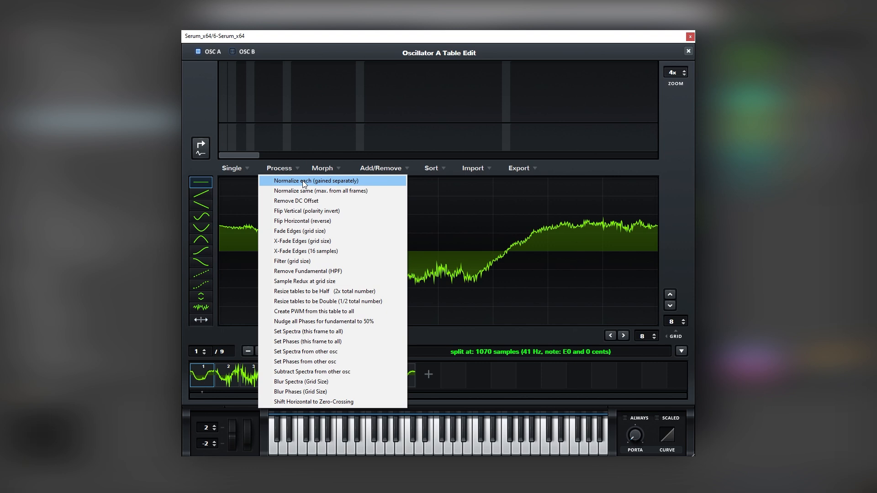
click(303, 181)
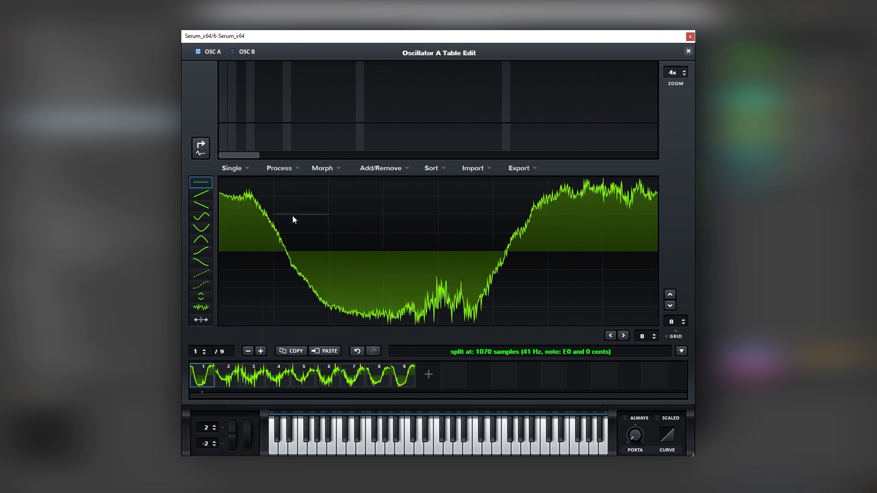
click(688, 51)
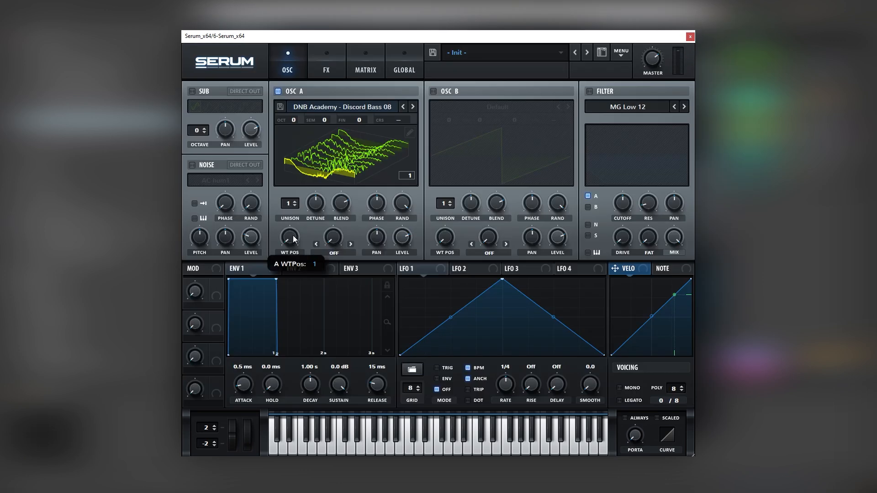
mouse_move(294, 221)
mouse_down()
mouse_move(319, 184)
mouse_move(328, 198)
mouse_move(305, 254)
mouse_move(348, 172)
mouse_move(300, 265)
mouse_up()
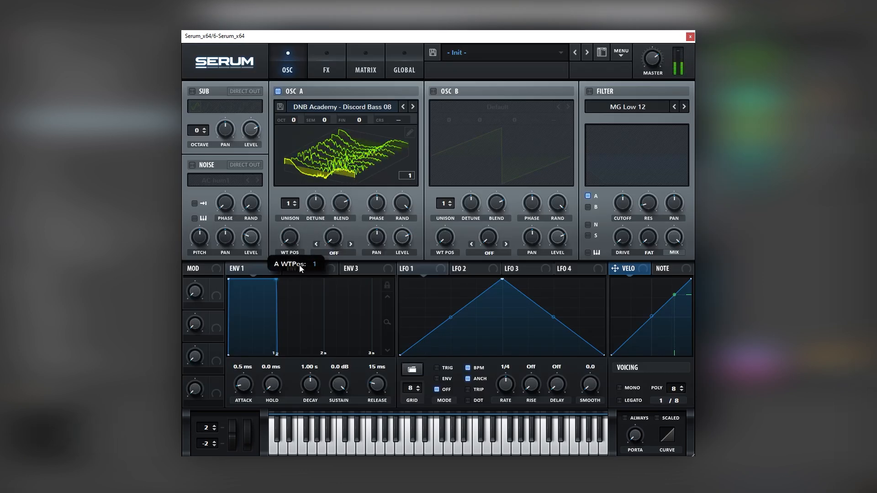
Apply Morph - Spectral to oscillator A's wavetable and return to the oscillator view
click(409, 133)
click(328, 169)
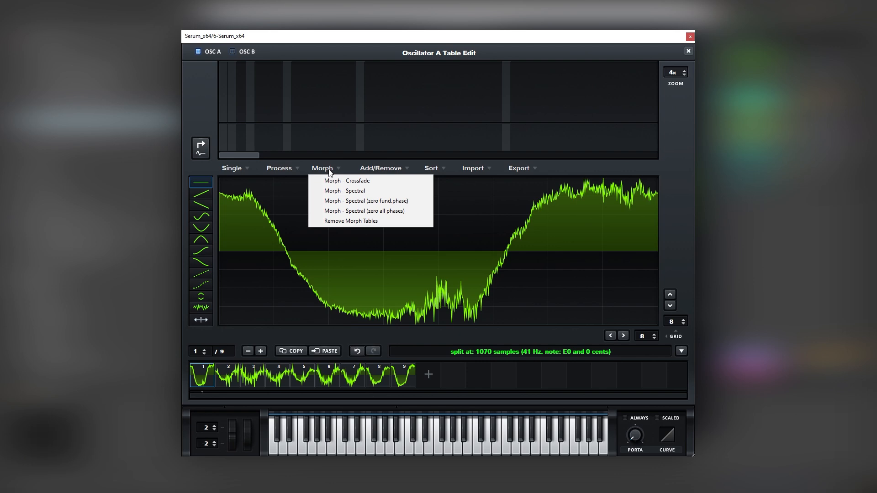
click(340, 191)
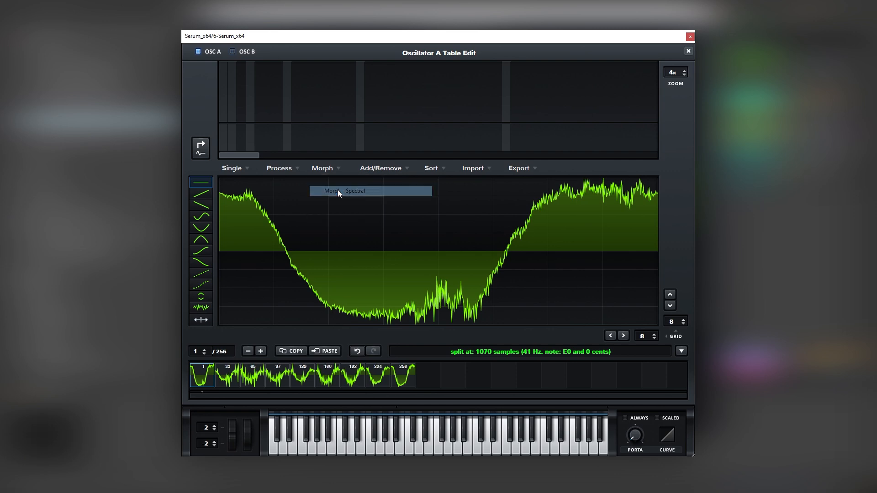
click(688, 52)
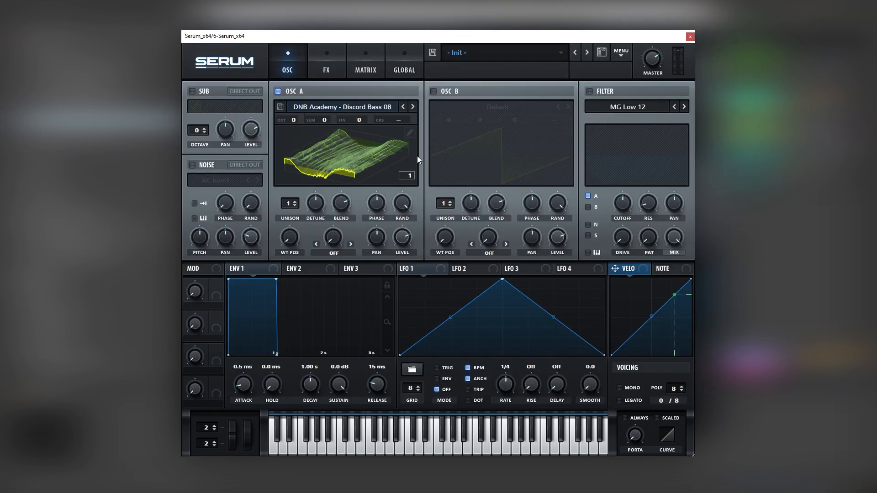
Assign LFO 1 to oscillator A's wavetable position and set the LFO 1 rate to 1/2
drag(288, 239, 282, 294)
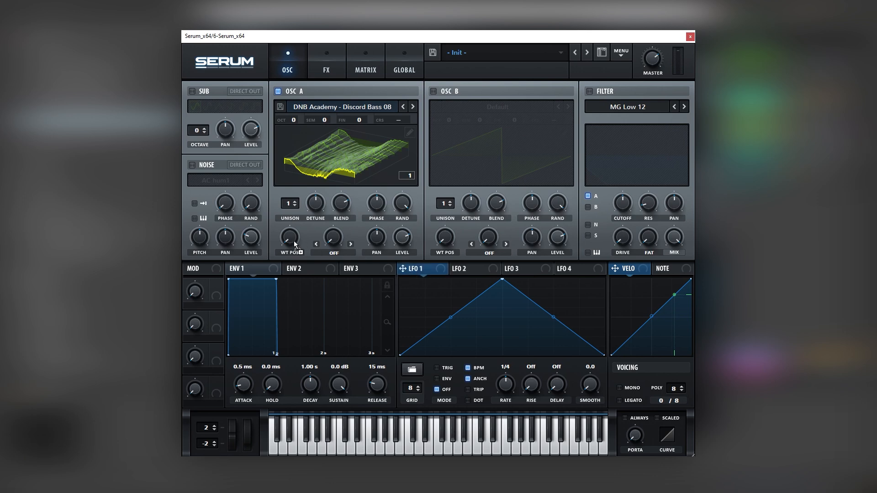
drag(284, 240, 290, 240)
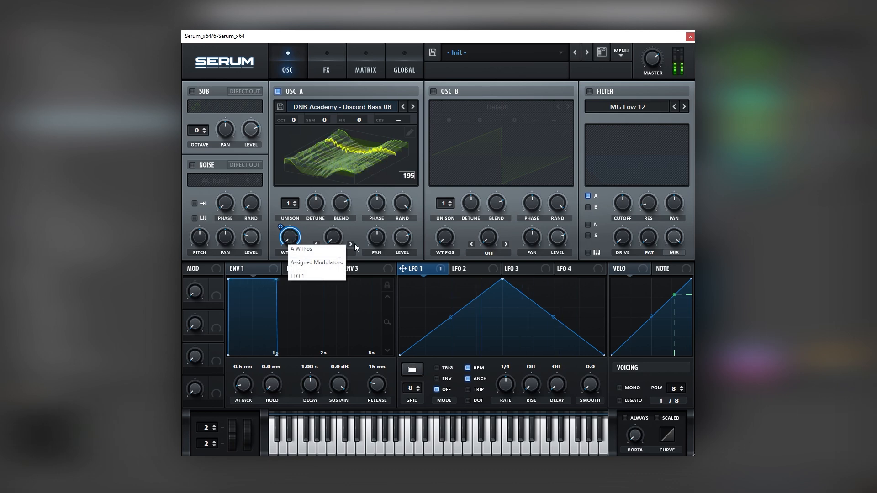
drag(505, 384, 506, 382)
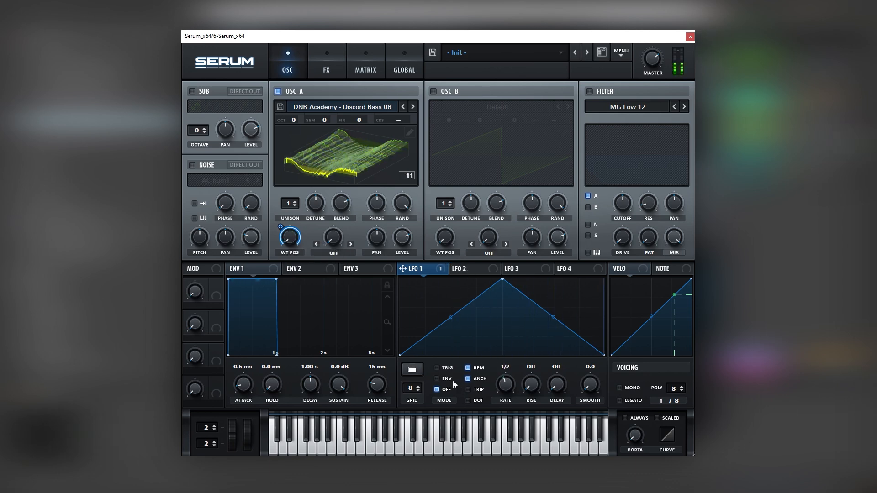
Assign LFO 2 to oscillator A's level and draw three full-height peaks with drops to zero at one quarter and one half
click(468, 271)
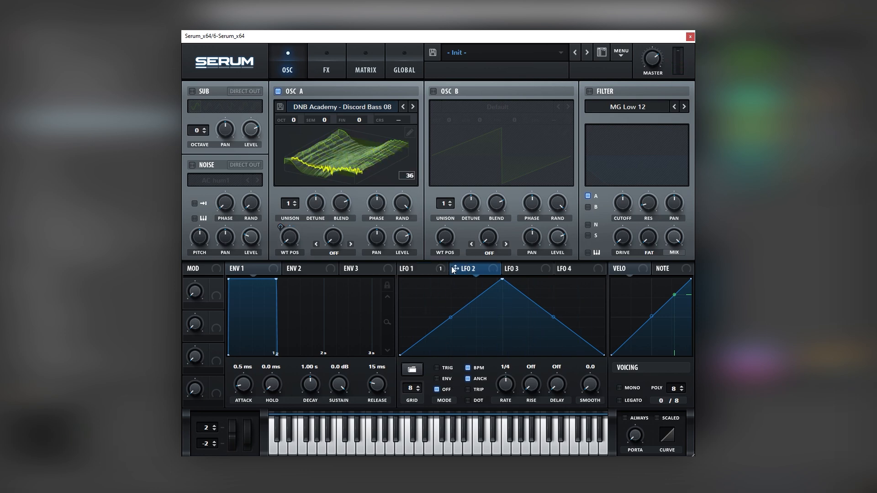
drag(407, 242, 403, 238)
double_click(430, 303)
drag(431, 303, 423, 265)
double_click(452, 341)
drag(452, 340, 453, 362)
drag(471, 294, 476, 277)
double_click(494, 318)
drag(493, 318, 503, 355)
drag(502, 279, 568, 269)
Bow the LFO 2 segments outward into rounded humps and set LFO 2 to ENV mode with a 1/2 rate
drag(587, 317, 586, 295)
drag(535, 317, 536, 294)
drag(489, 317, 489, 306)
drag(464, 317, 437, 290)
click(445, 380)
key(space)
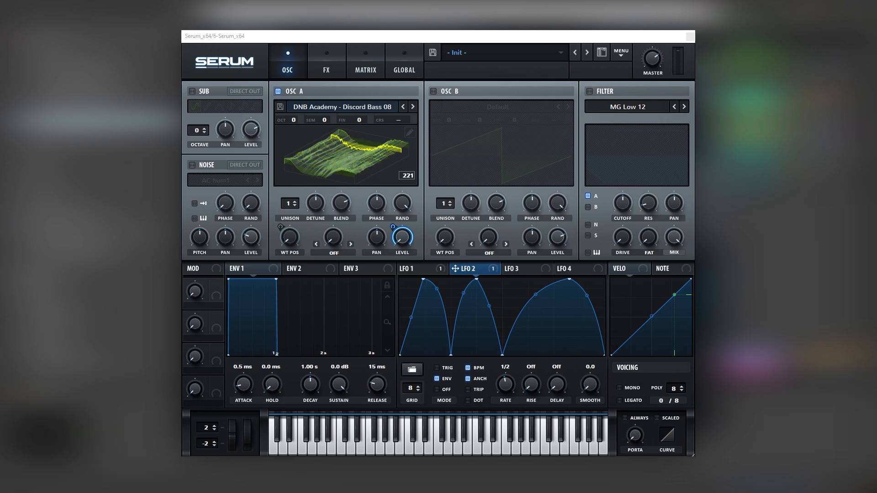
click(275, 208)
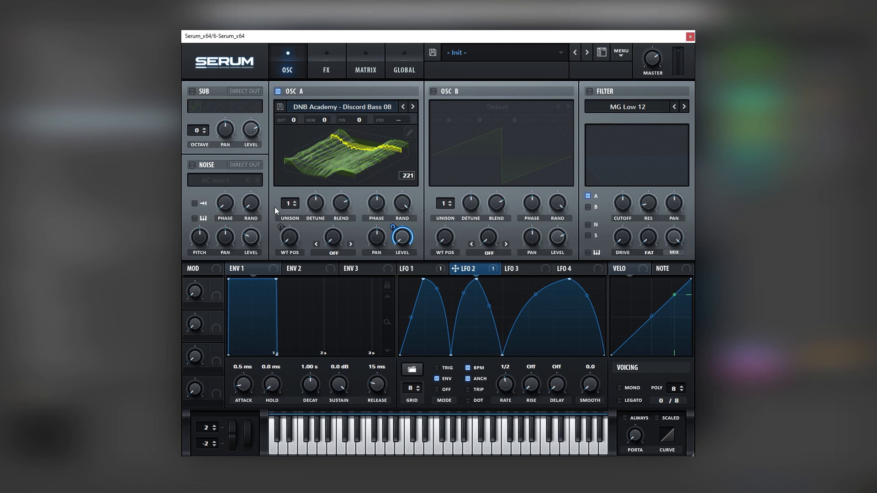
Reshape LFO 1 into a falling ramp, a midpoint drop to zero and a rise to about two thirds, in ENV mode
click(426, 266)
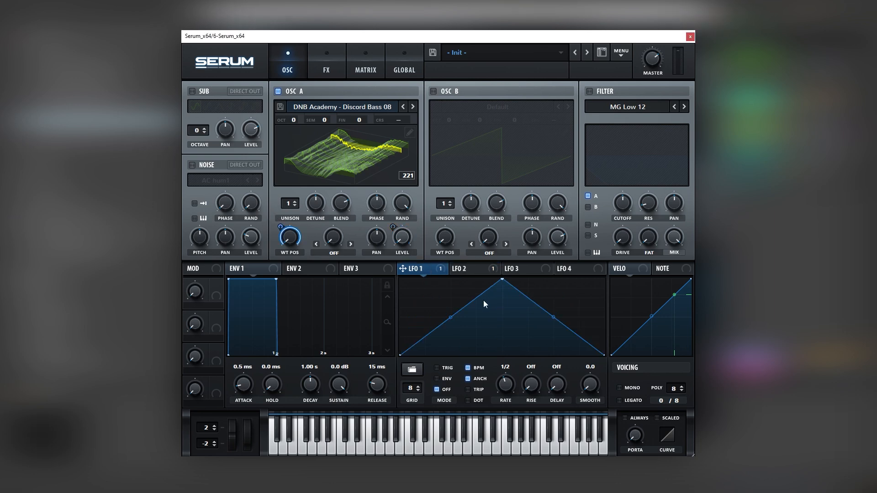
double_click(426, 305)
drag(426, 306, 503, 319)
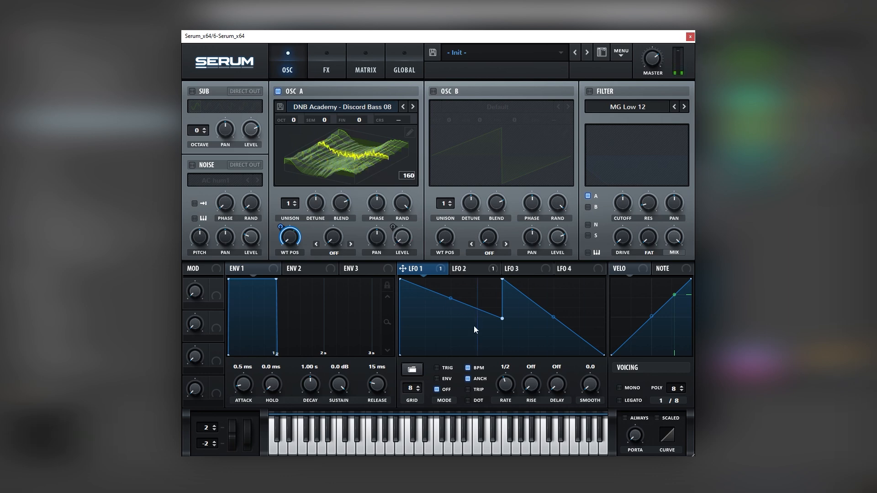
click(447, 379)
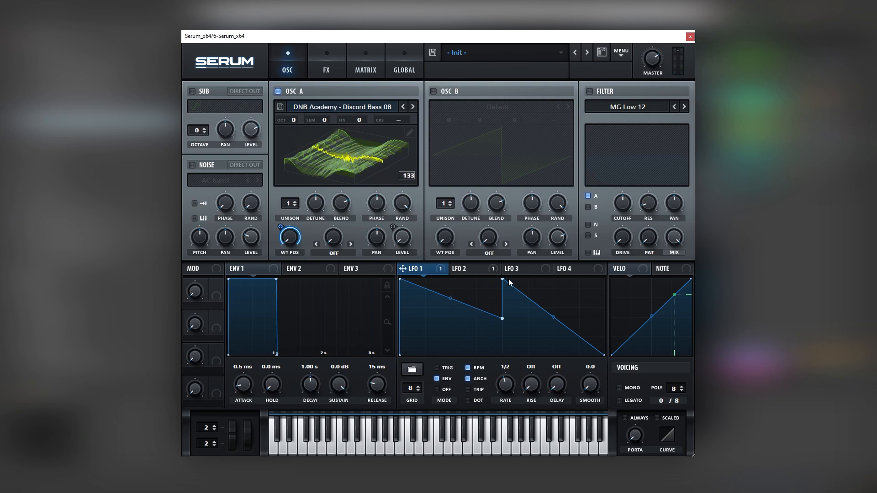
drag(502, 279, 502, 355)
drag(605, 355, 637, 305)
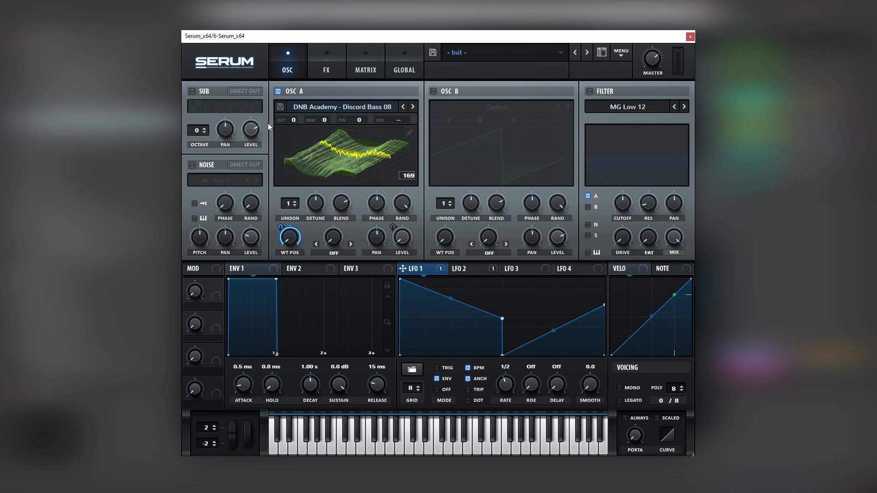
Enable a Tube distortion with raised drive and a multiband compressor with its release at about 412 ms
click(327, 66)
click(201, 110)
drag(552, 100, 573, 62)
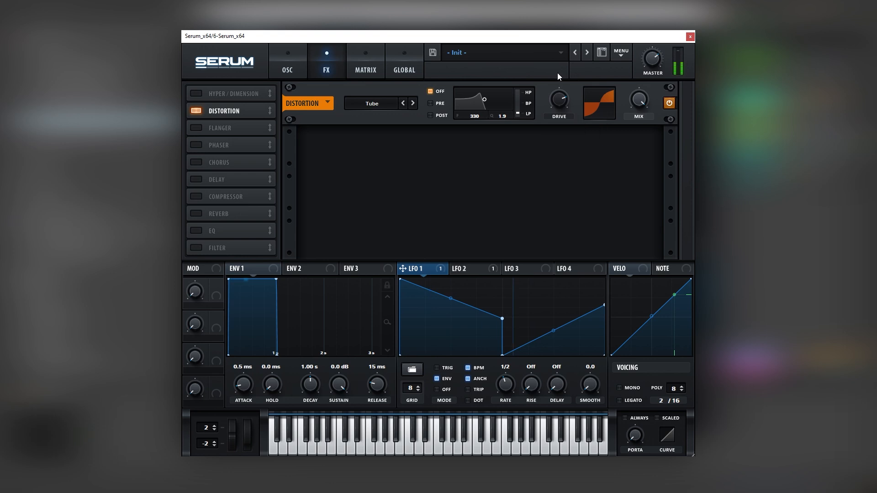
click(196, 196)
drag(502, 138, 465, 124)
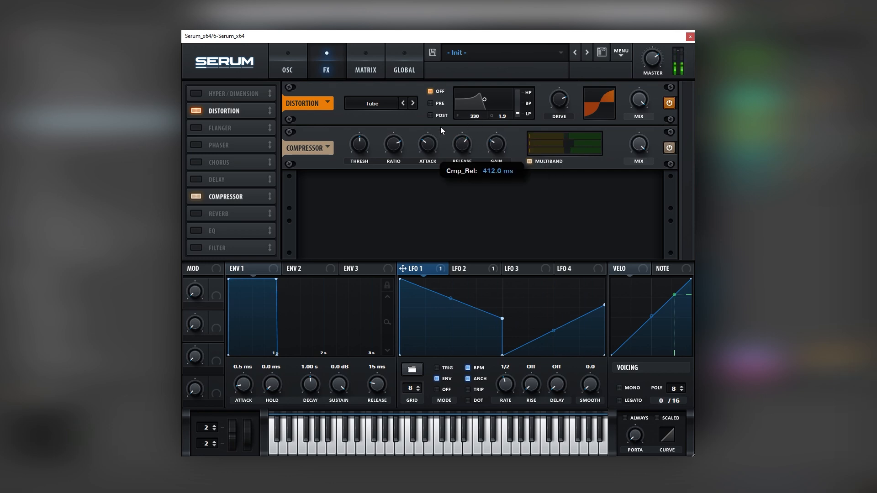
Add a chorus with its filter set to HPF and an EQ with the low band set to a slightly boosted peak
click(197, 162)
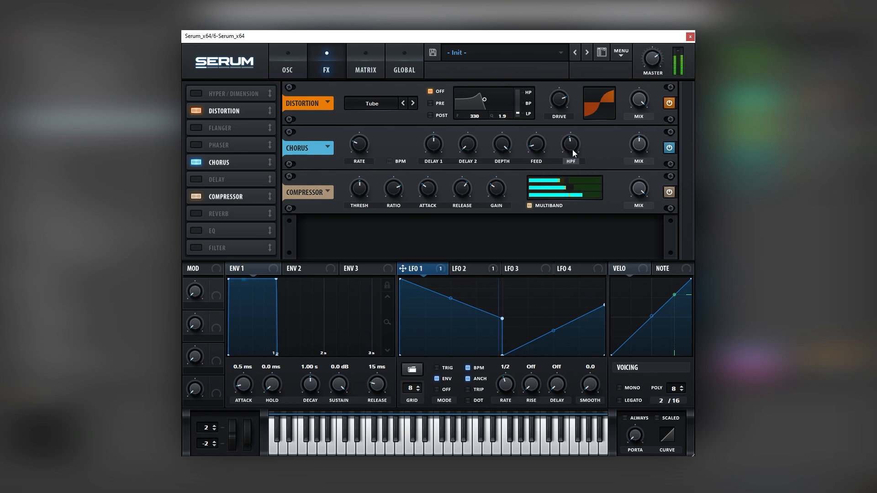
click(197, 230)
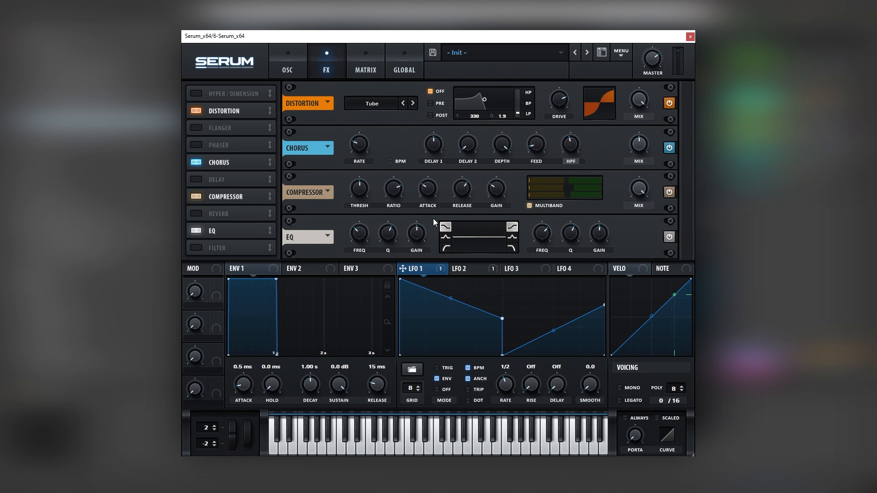
click(445, 237)
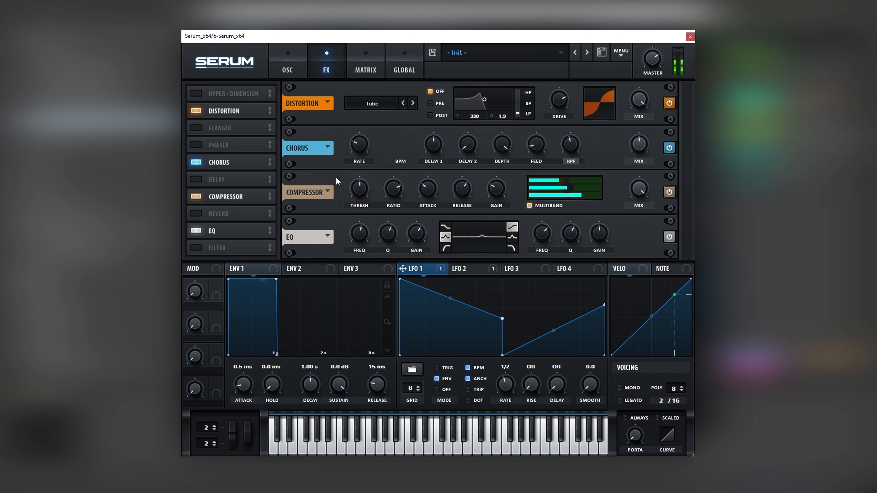
Turn on the sine sub oscillator and load the Discord Bass 04 sample into oscillator A's wavetable editor
click(299, 76)
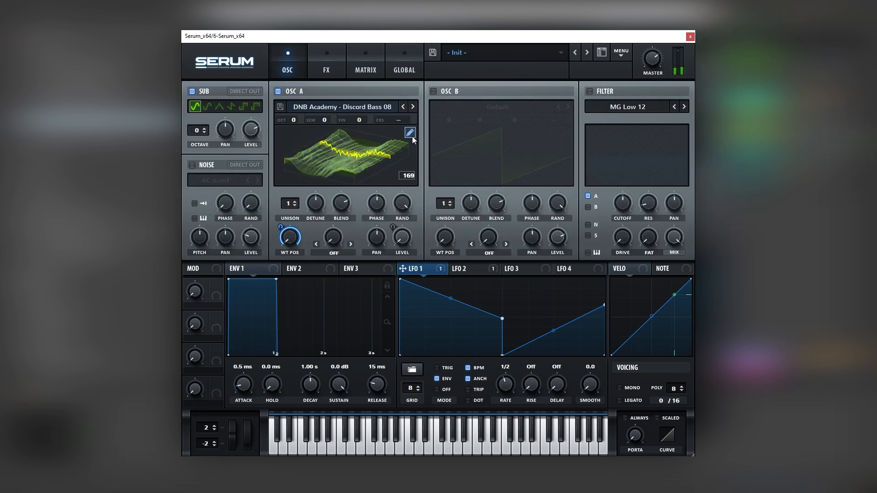
click(412, 136)
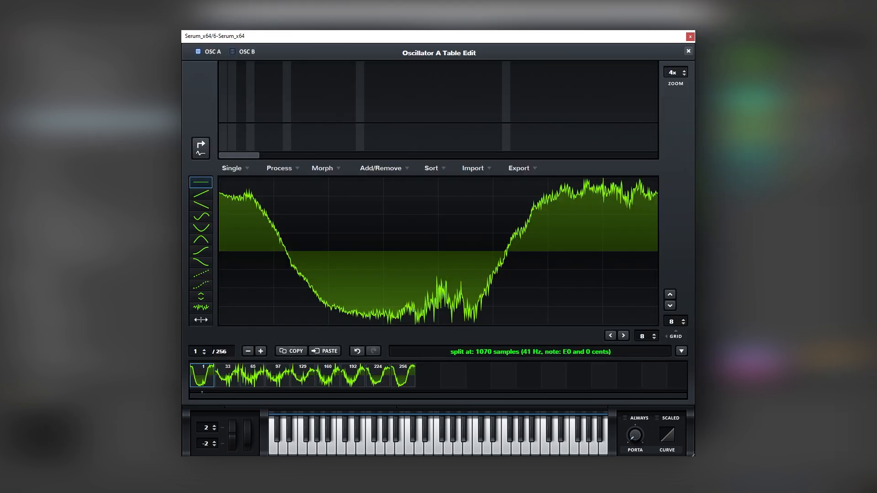
click(96, 75)
click(96, 85)
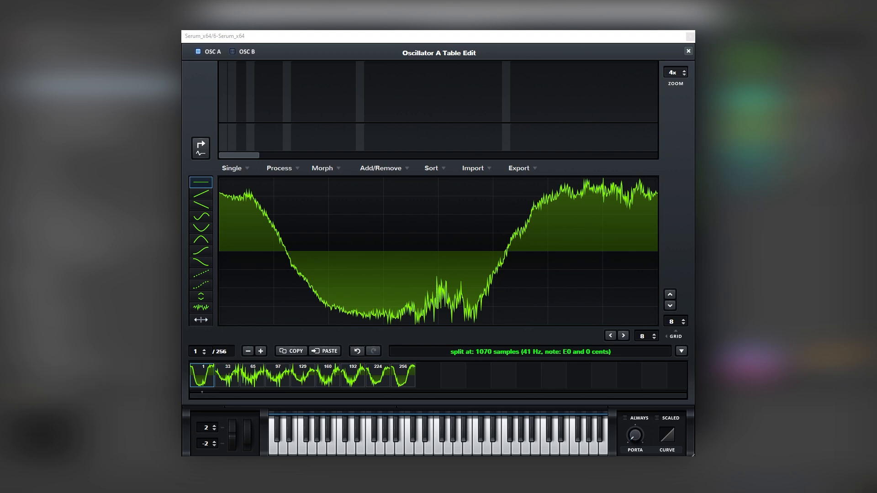
drag(201, 185, 448, 254)
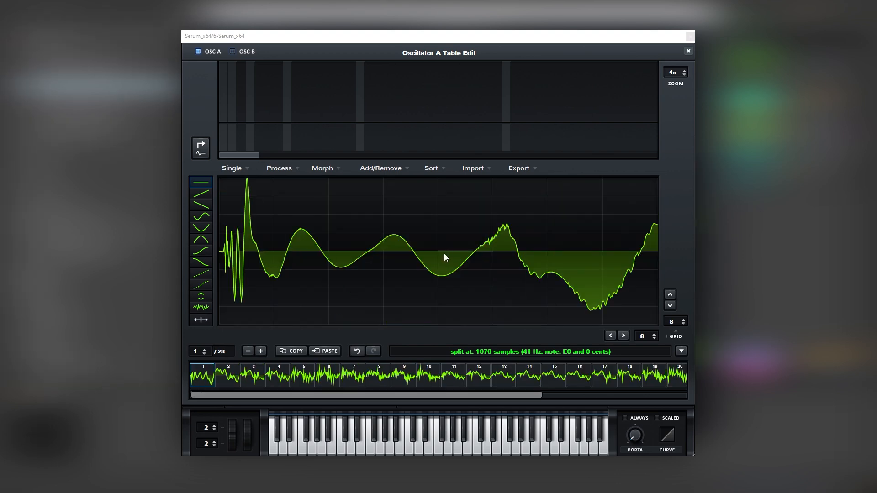
drag(320, 396, 550, 399)
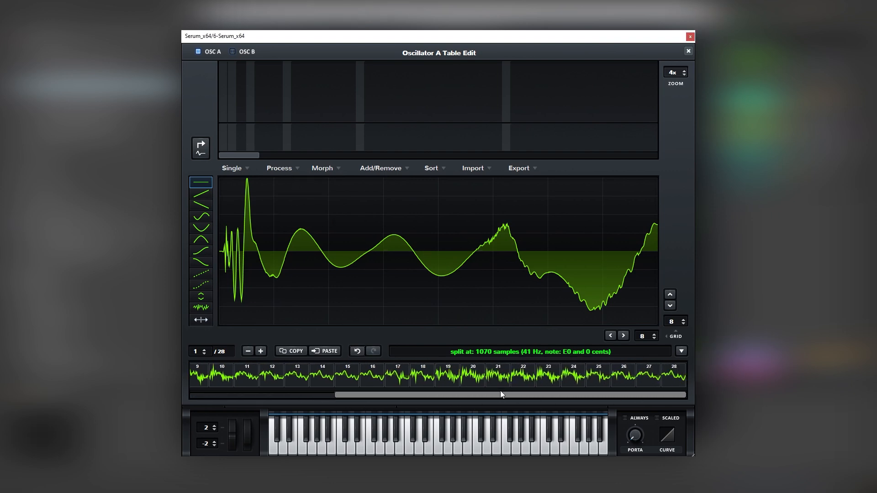
click(688, 51)
click(411, 133)
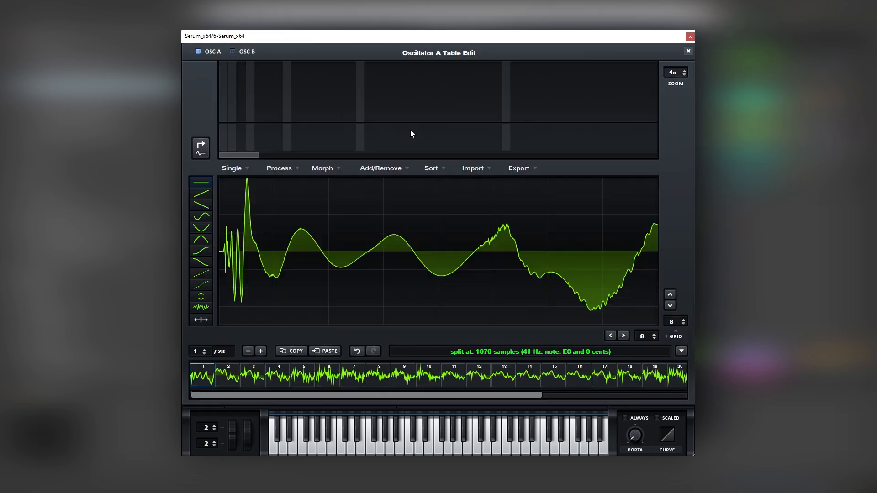
Clean the Discord Bass 04 wavetable with Normalize each, Remove DC Offset and X-Fade Edges (grid size)
click(279, 168)
click(292, 179)
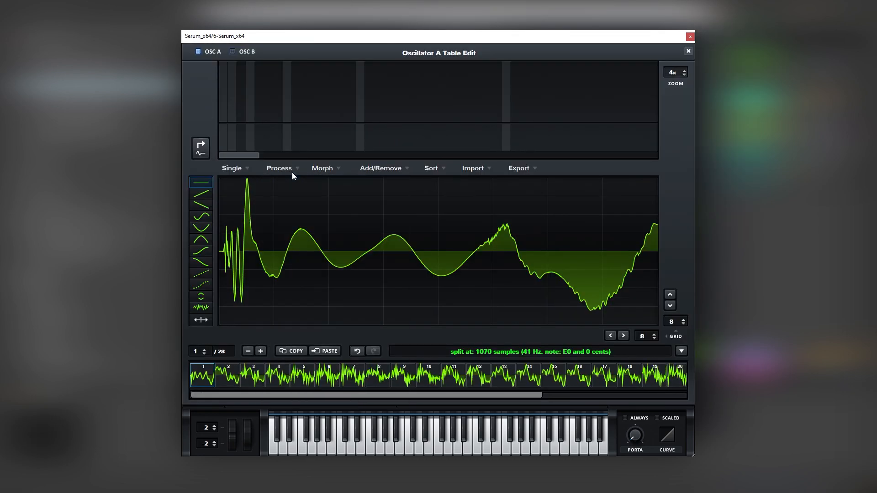
click(291, 168)
click(297, 193)
click(294, 169)
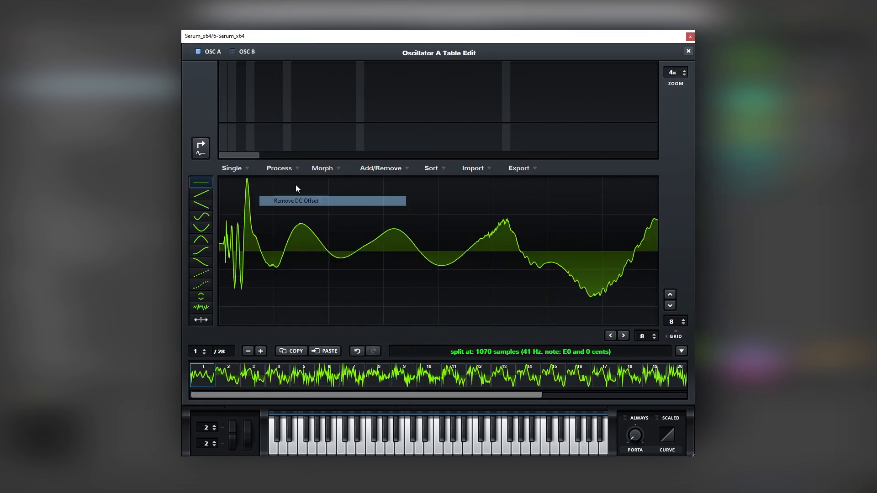
click(295, 240)
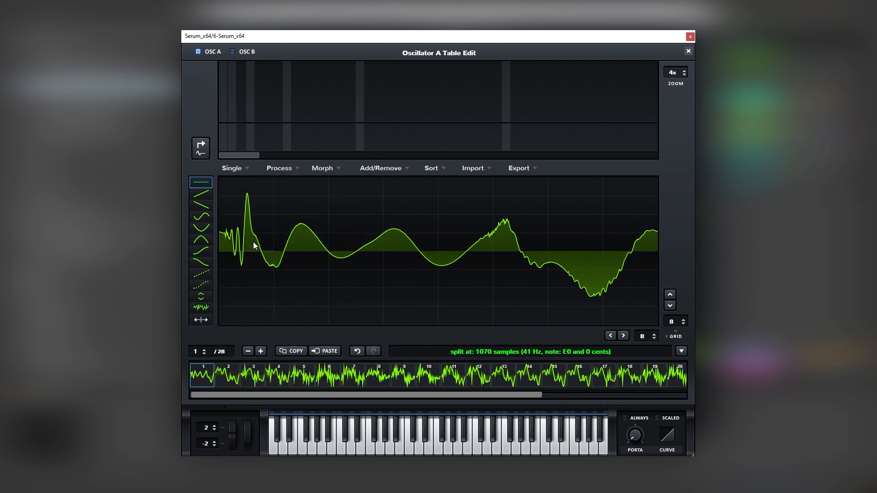
Apply Morph - Spectral to the Discord Bass 04 wavetable and return to the oscillator view
click(328, 171)
click(340, 190)
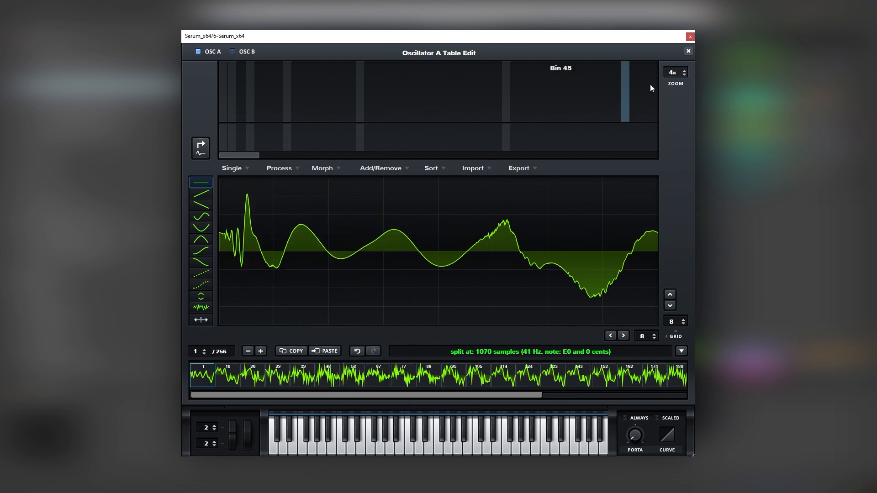
click(688, 50)
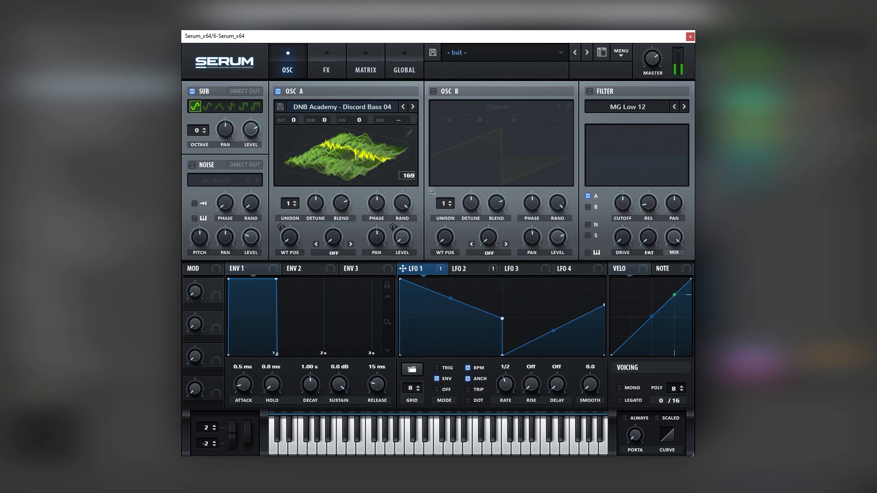
Reshape LFO 1's first half to start at about three quarters height, dip to zero at one quarter and rise to the midpoint
drag(401, 279, 456, 285)
double_click(423, 332)
drag(400, 338, 383, 303)
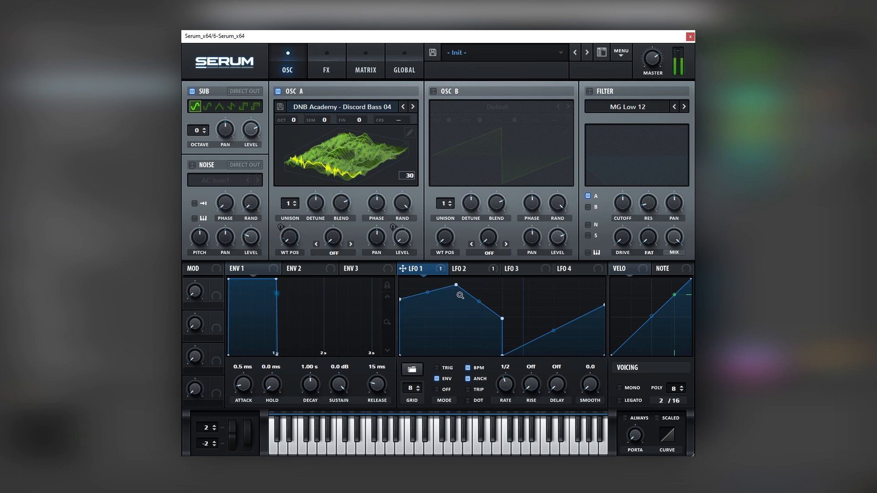
drag(455, 285, 453, 361)
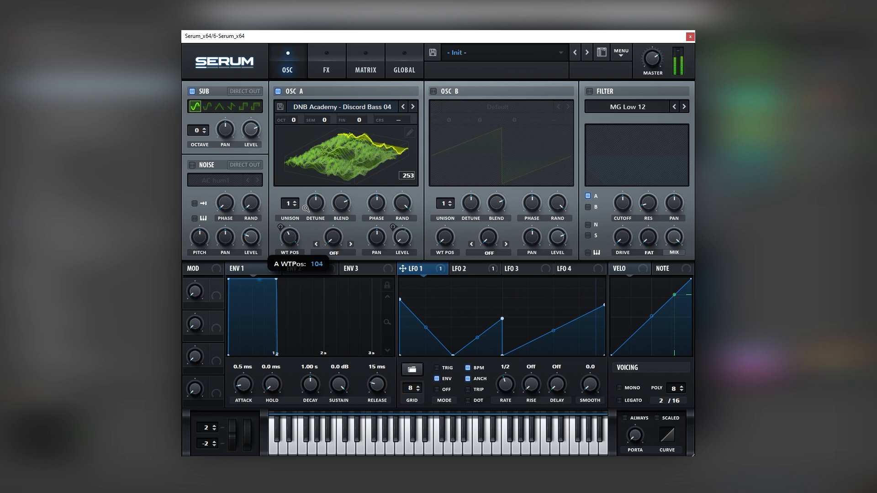
Replace oscillator A's wavetable with the Bass 25 sample and audition it in the oscillator view
click(410, 133)
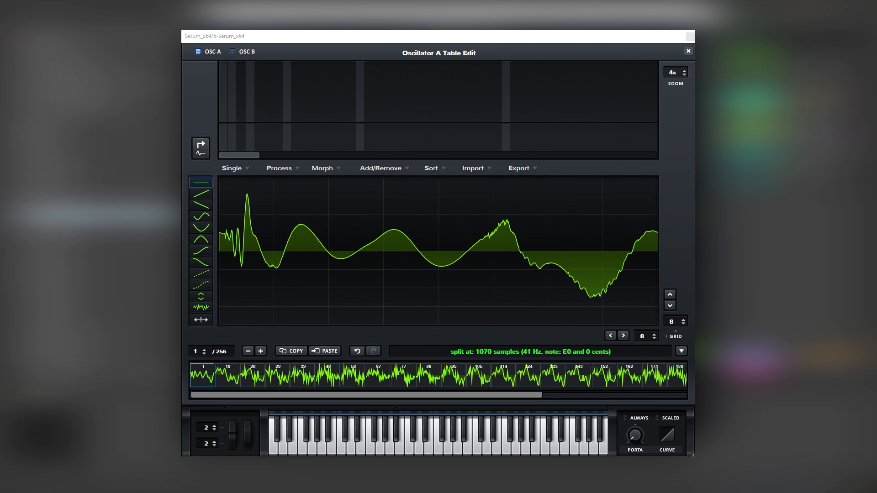
drag(91, 215, 350, 247)
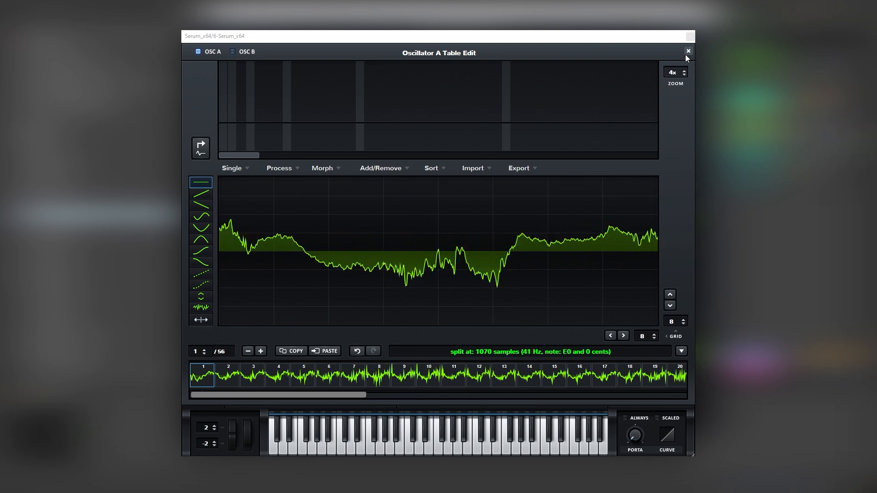
click(688, 51)
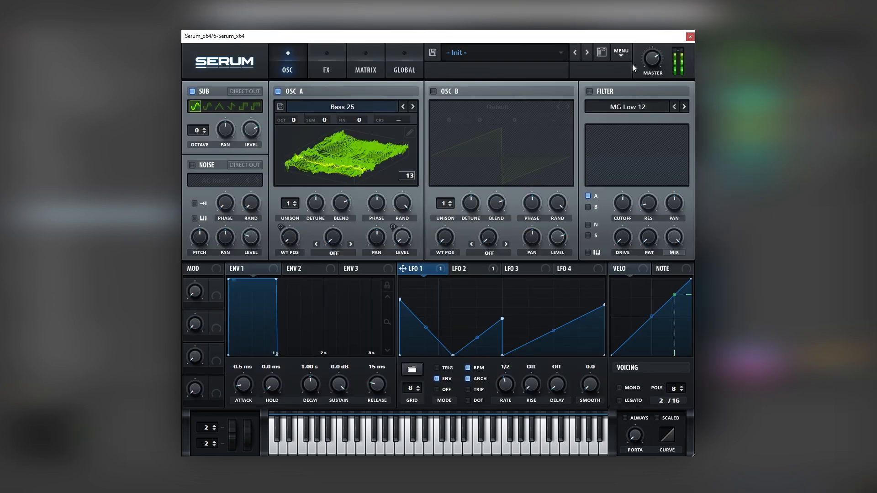
Clean the Bass 25 wavetable with Normalize each, Remove DC Offset and X-Fade Edges (grid size)
click(410, 134)
click(292, 168)
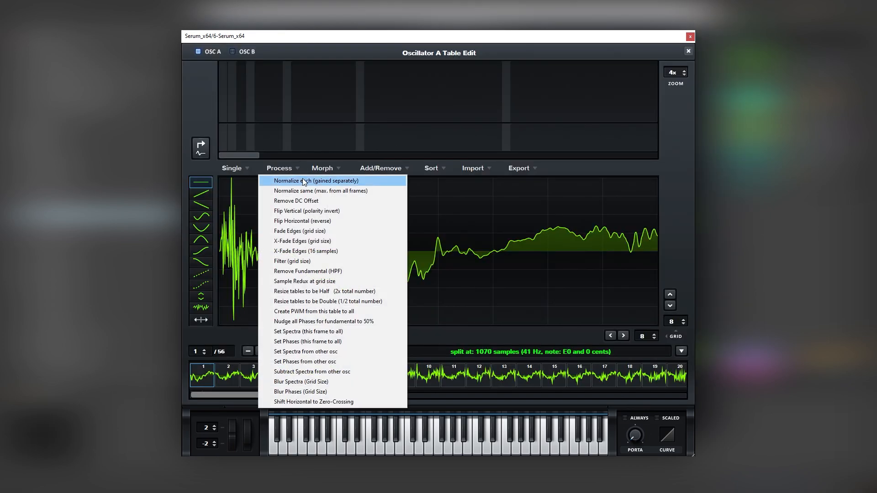
click(305, 181)
click(294, 168)
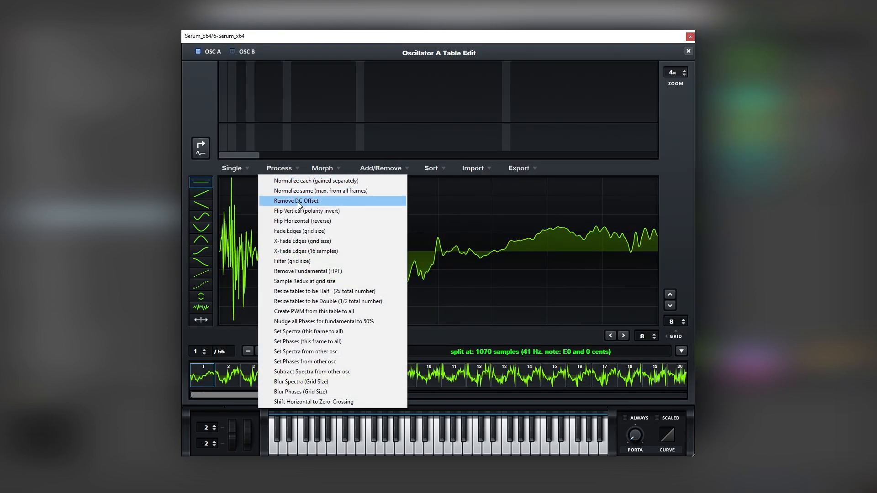
click(297, 201)
click(289, 168)
click(288, 241)
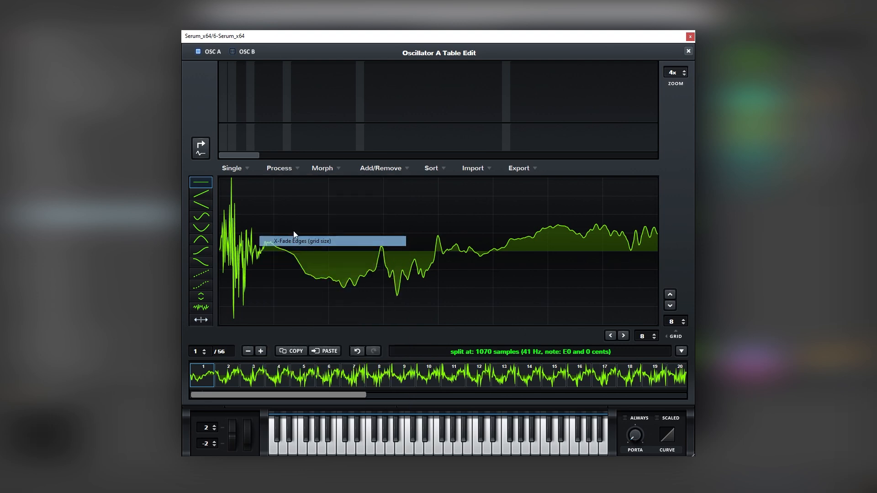
Apply Morph - Spectral to the Bass 25 wavetable, normalize each frame and return to the oscillator view
click(324, 166)
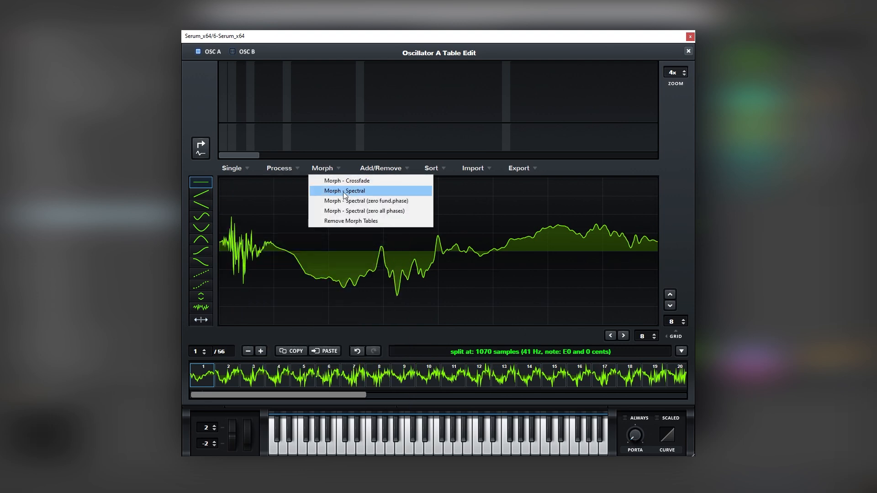
click(343, 192)
click(279, 168)
click(299, 181)
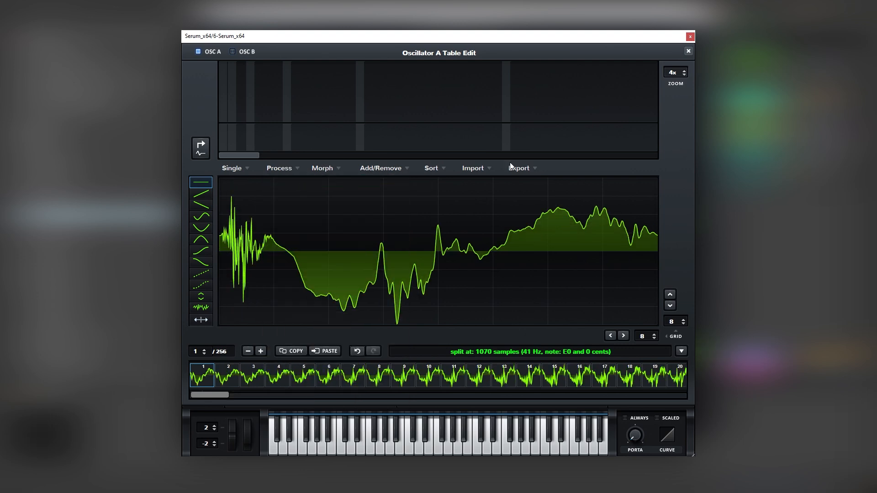
click(688, 51)
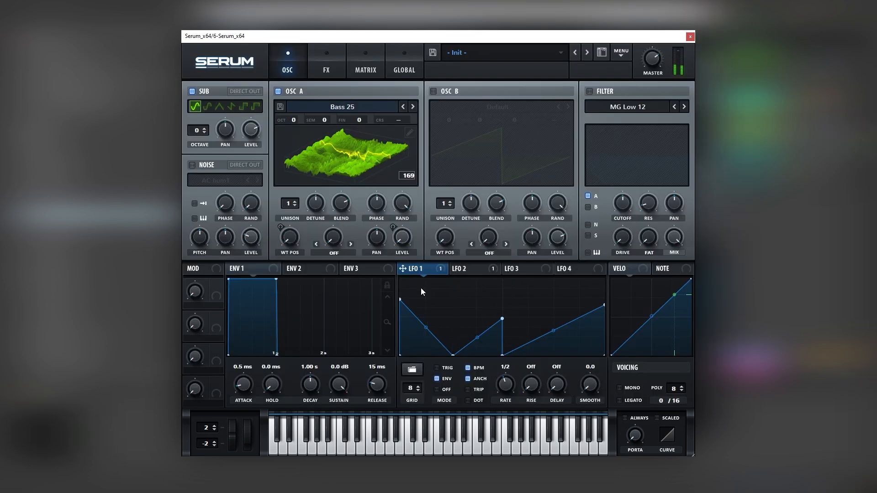
Reshape LFO 1's first half into a straight fall from full height at the start to the midpoint level
drag(452, 355, 452, 275)
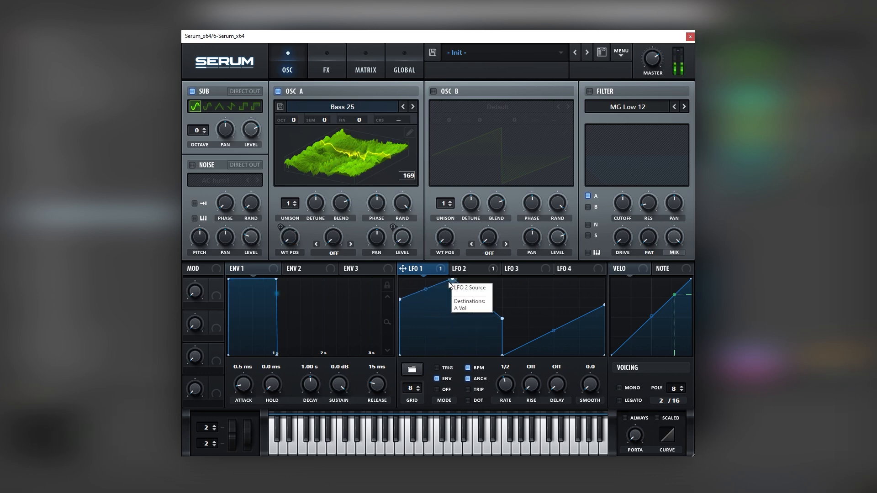
drag(400, 299, 401, 271)
double_click(452, 279)
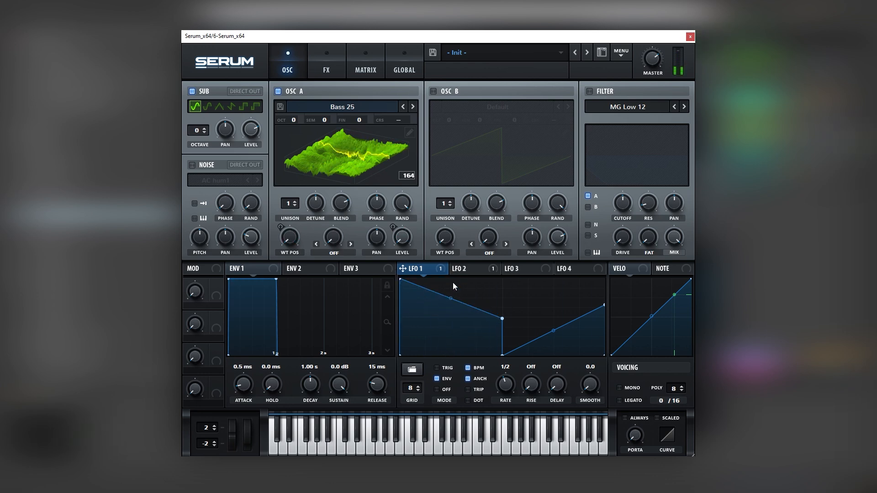
drag(400, 279, 425, 355)
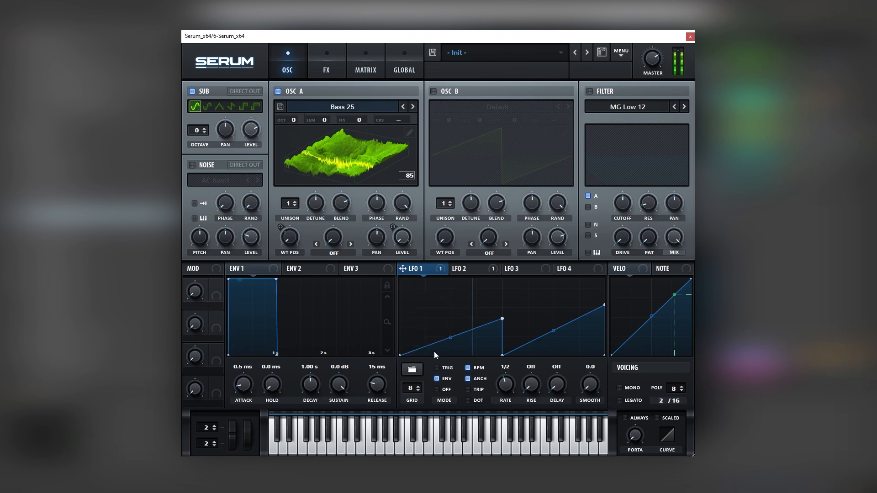
double_click(460, 296)
drag(460, 296, 474, 279)
drag(400, 355, 400, 279)
double_click(475, 280)
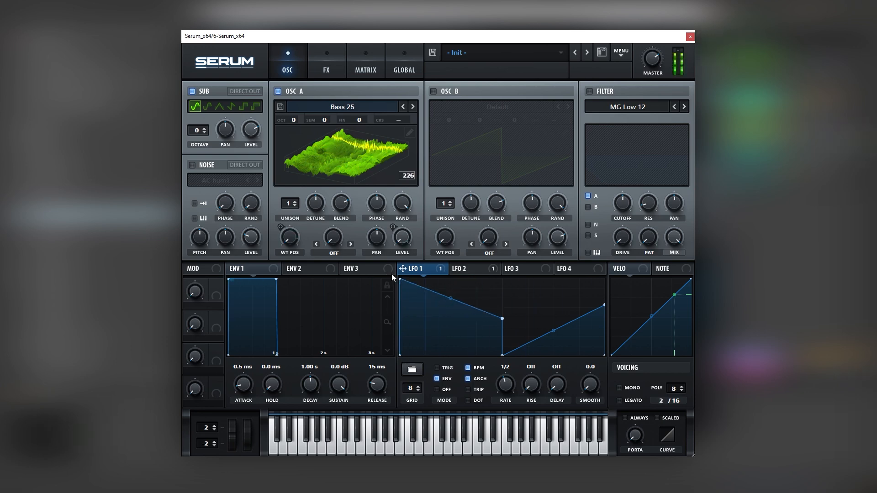
Redraw LFO 1 so its first half falls from half height to zero and its second from full to half height
drag(502, 318, 502, 279)
mouse_move(400, 279)
mouse_down()
mouse_move(393, 317)
mouse_move(400, 279)
mouse_up()
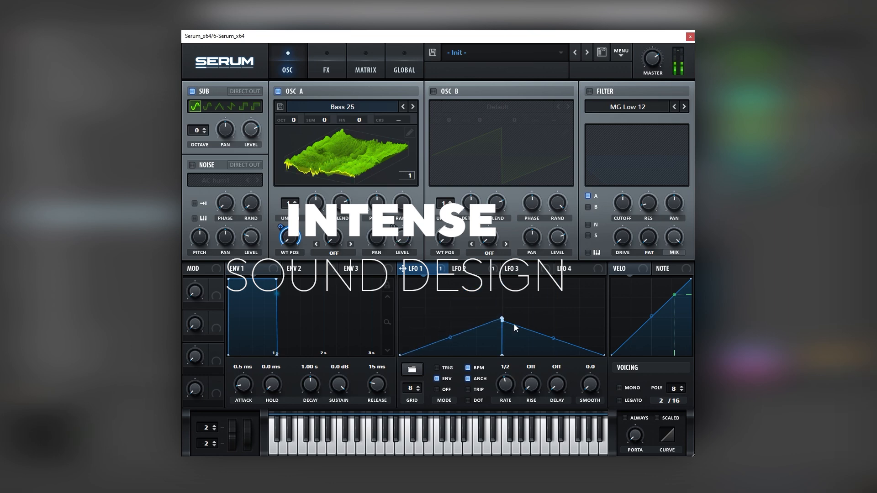
drag(400, 355, 400, 278)
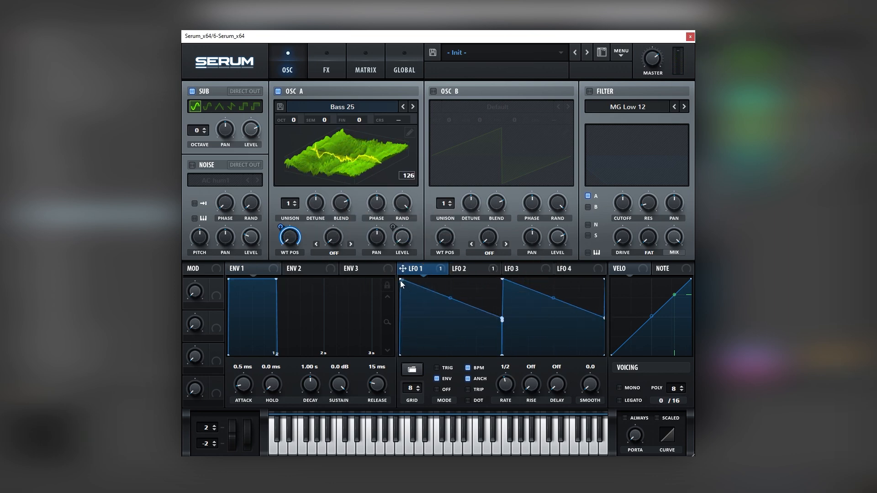
double_click(401, 280)
double_click(501, 339)
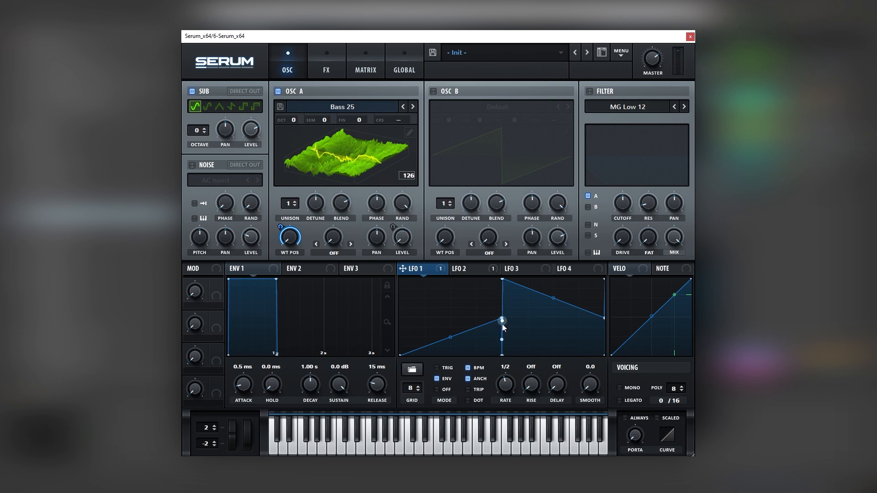
drag(501, 319, 388, 317)
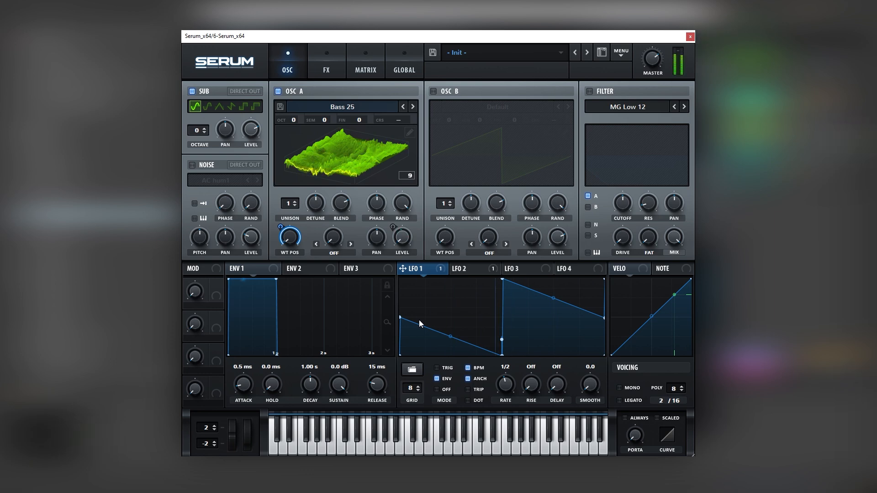
Review the EQ and chorus settings in the effects rack and return to the oscillator view
click(326, 68)
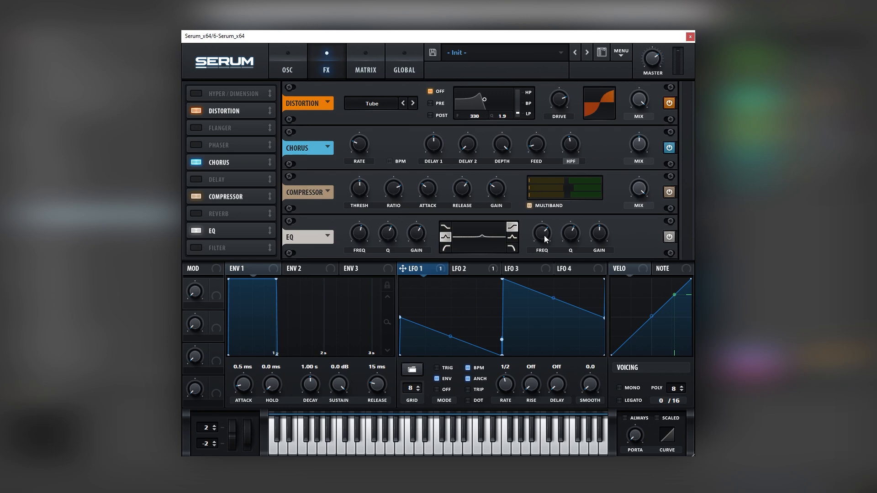
drag(376, 235, 356, 234)
click(570, 161)
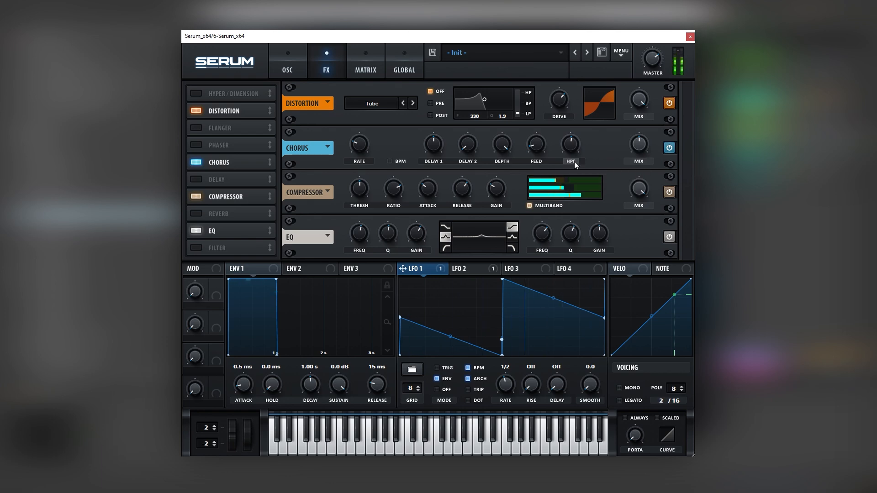
drag(622, 146, 626, 155)
click(287, 66)
mouse_move(500, 279)
mouse_down()
mouse_move(500, 357)
mouse_move(497, 279)
mouse_up()
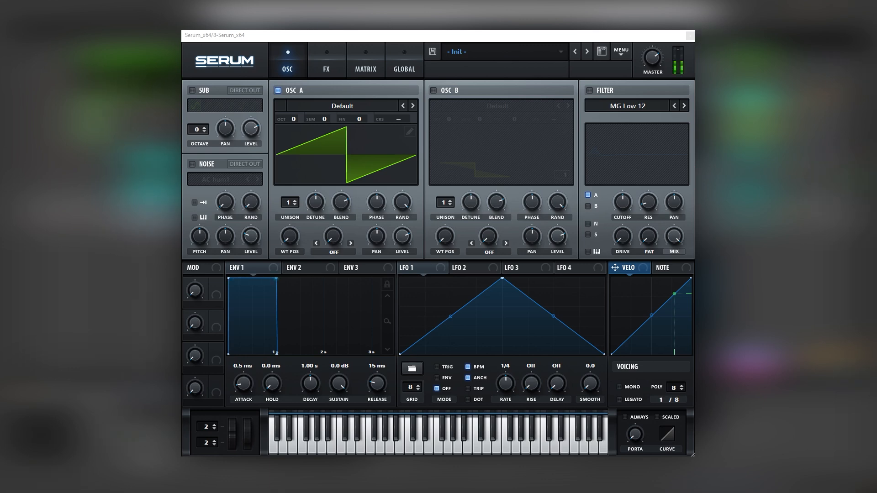
In the initialized patch, load the Spectral wavetable Monster 4 [SL] into oscillator A and show it in 3D
click(350, 104)
mouse_move(347, 162)
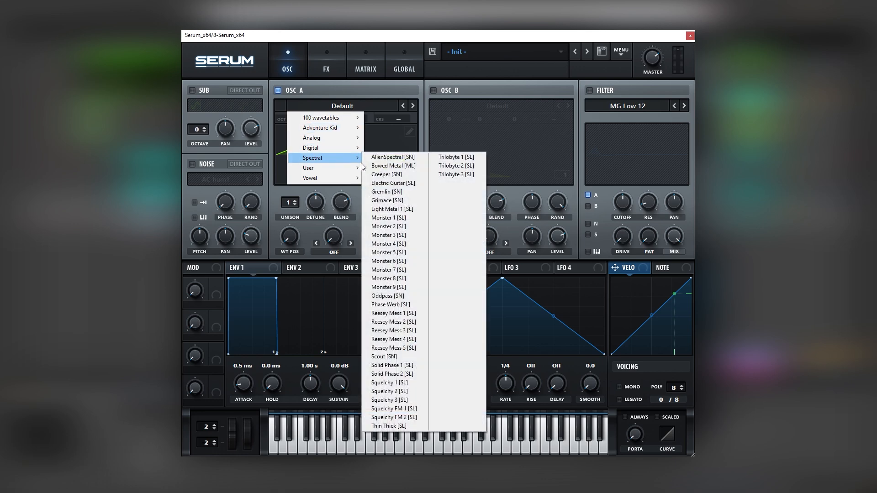
click(399, 244)
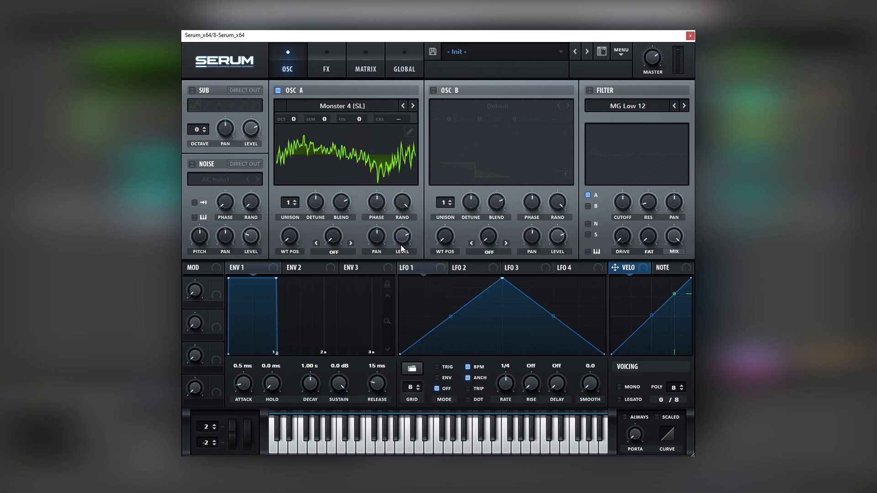
click(370, 180)
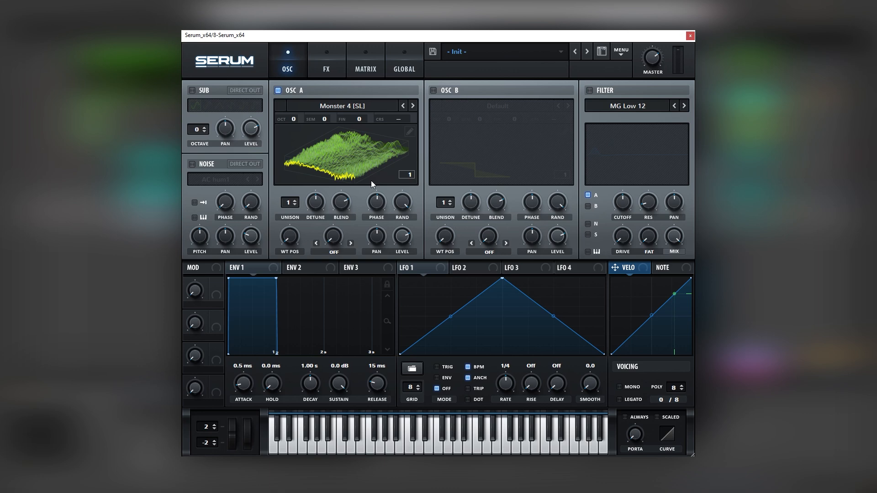
Set oscillator A's wavetable position to 124 and modulate it with LFO 1 as a falling ramp at 4 bar rate
drag(291, 237, 308, 204)
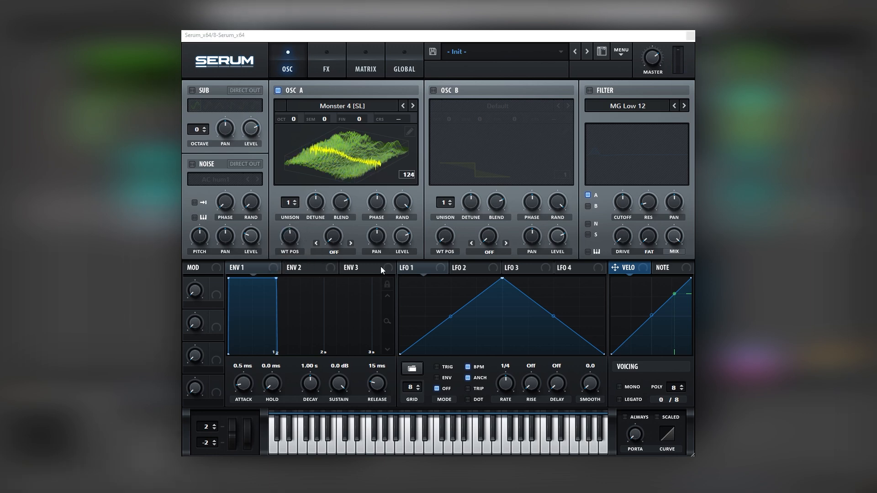
drag(502, 279, 399, 271)
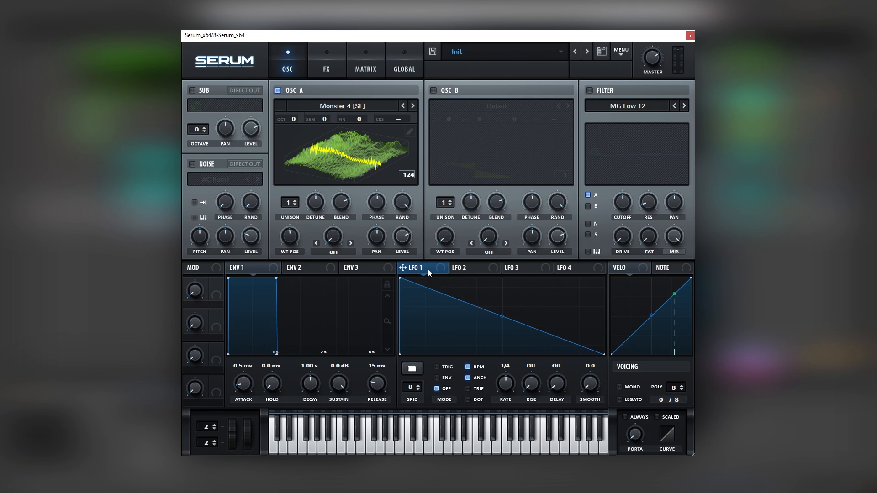
drag(312, 250, 282, 250)
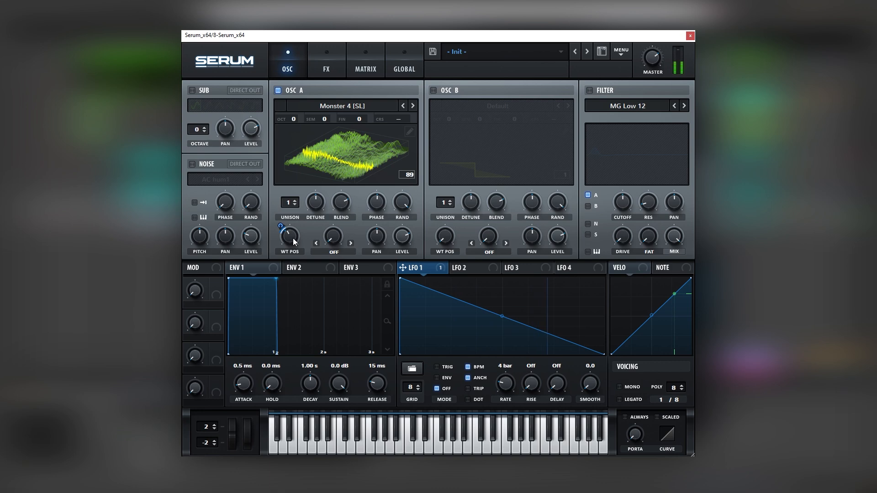
Set oscillator A to 16 unison voices with reduced detune and apply a moderate Bend + warp
drag(292, 203, 346, 40)
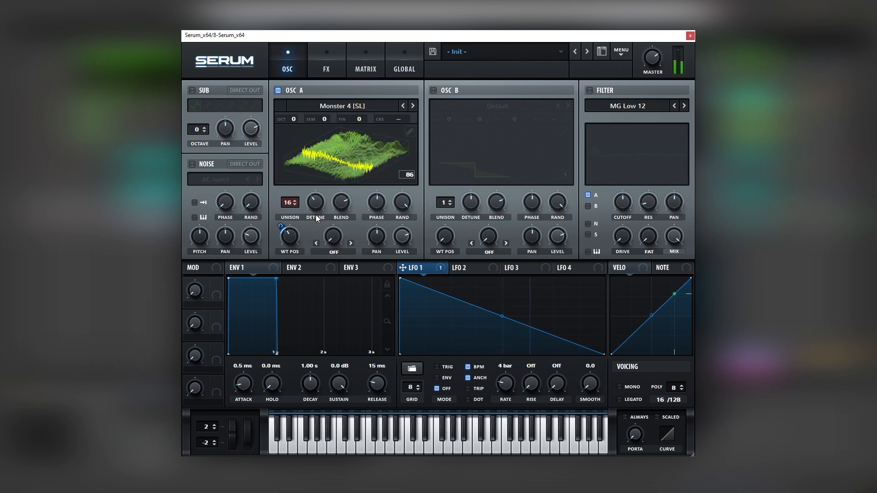
click(346, 250)
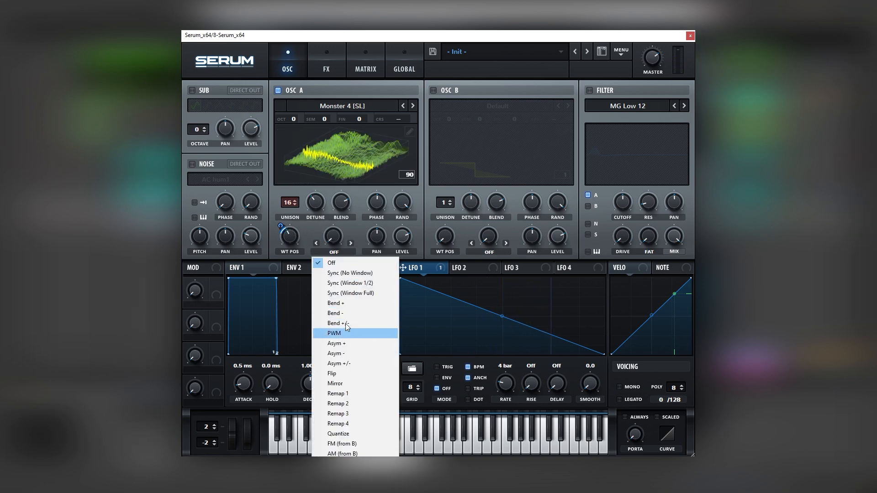
click(340, 303)
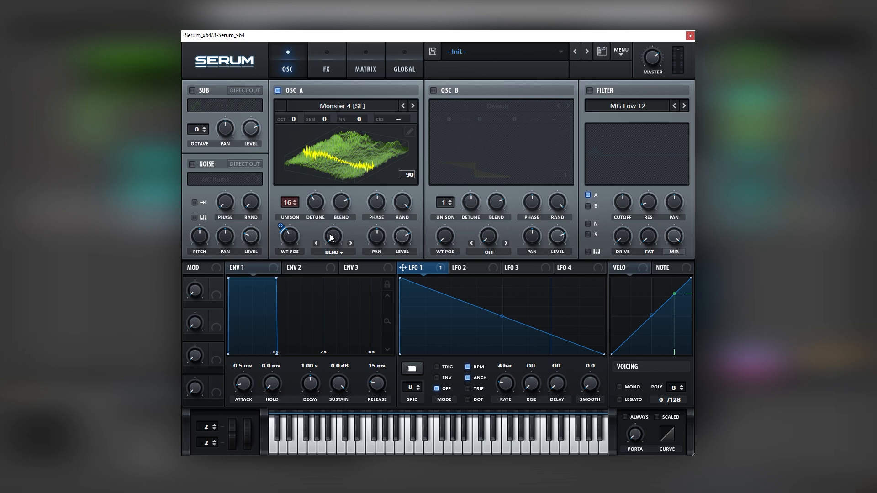
drag(337, 238, 339, 212)
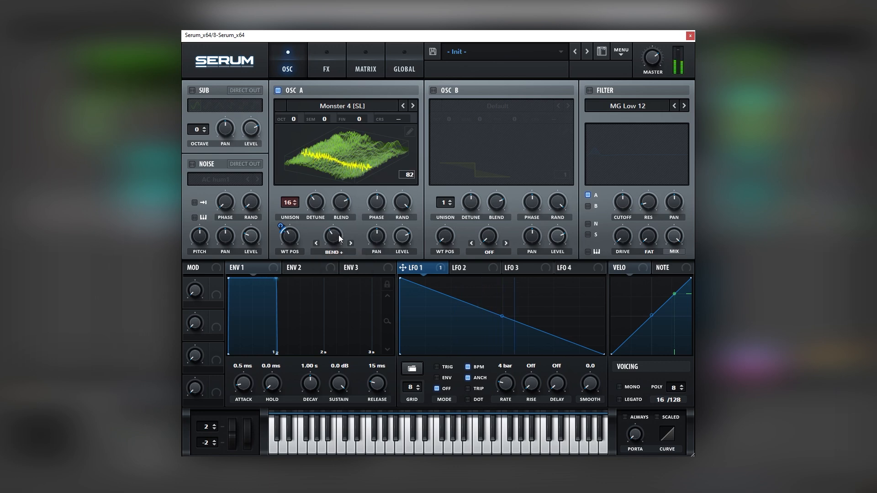
Turn on the sub oscillator with its sine wave and the noise oscillator with AC hum1
click(193, 91)
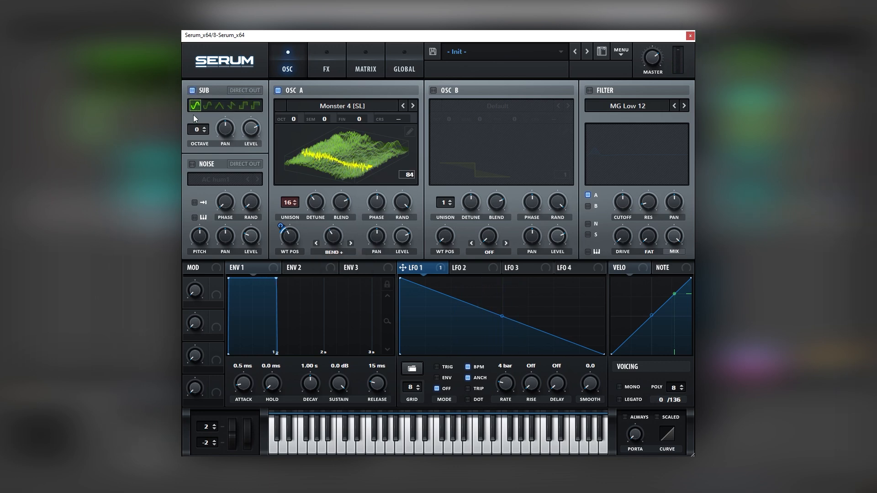
click(201, 164)
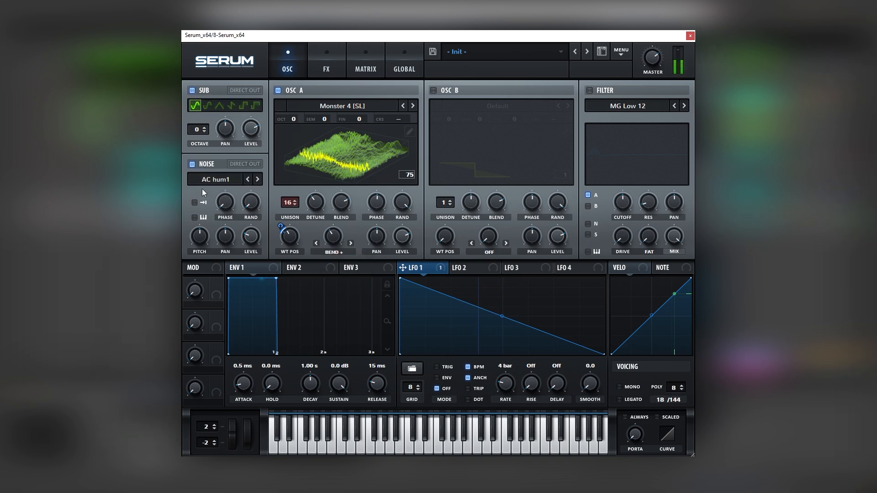
Add a Tube distortion effect with raised drive and return to the oscillator view
click(325, 70)
click(192, 110)
drag(558, 96, 576, 46)
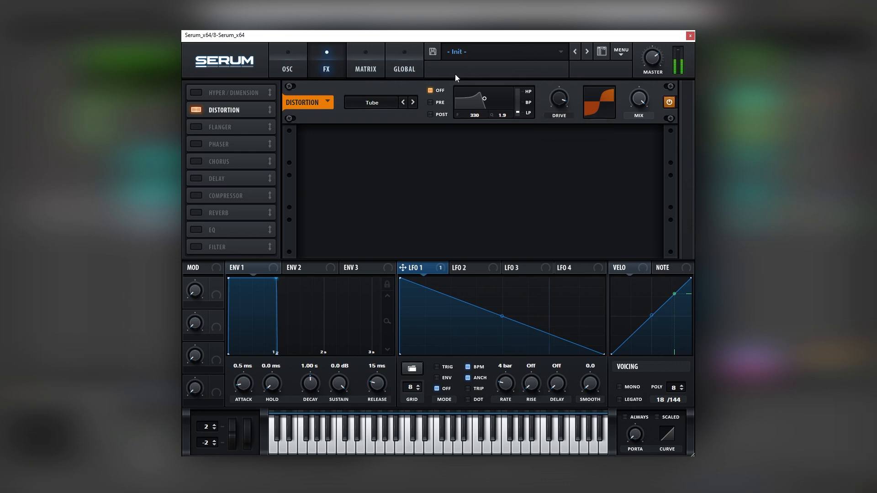
click(289, 72)
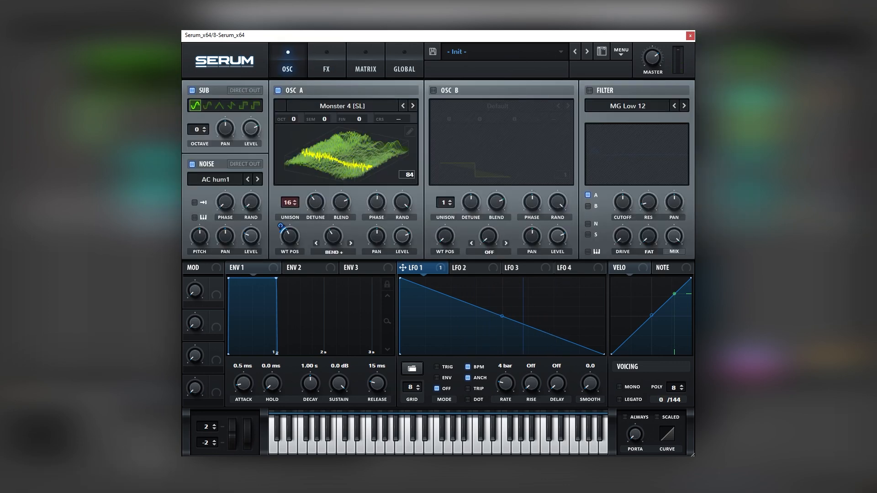
Enable the filter on oscillator A as Band 24 and raise its resonance and drive
click(596, 91)
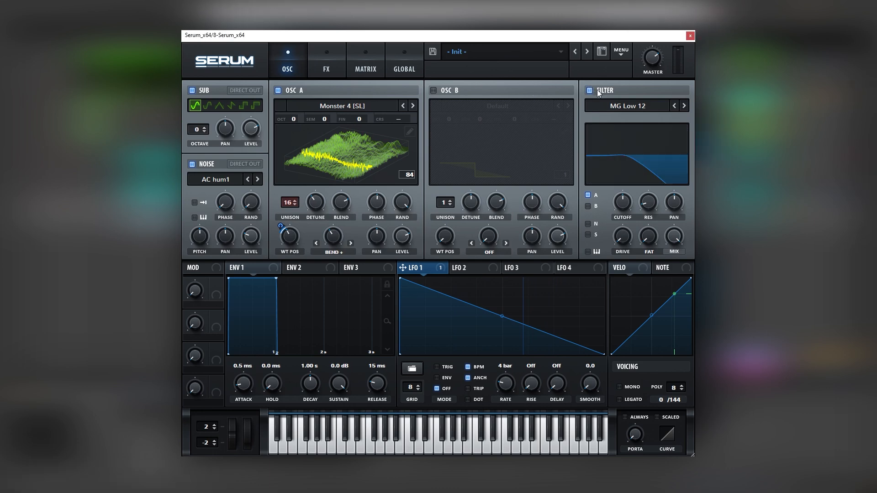
click(612, 105)
mouse_move(616, 119)
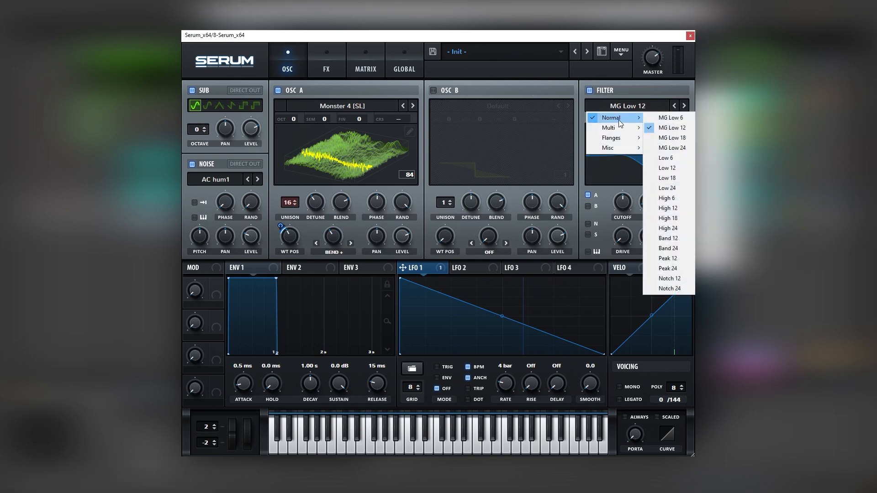
click(668, 248)
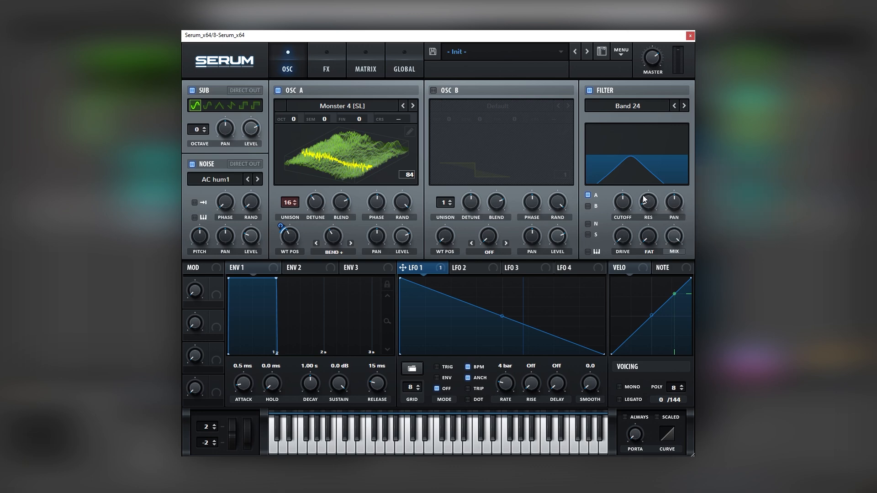
drag(654, 203, 662, 151)
drag(625, 239, 630, 203)
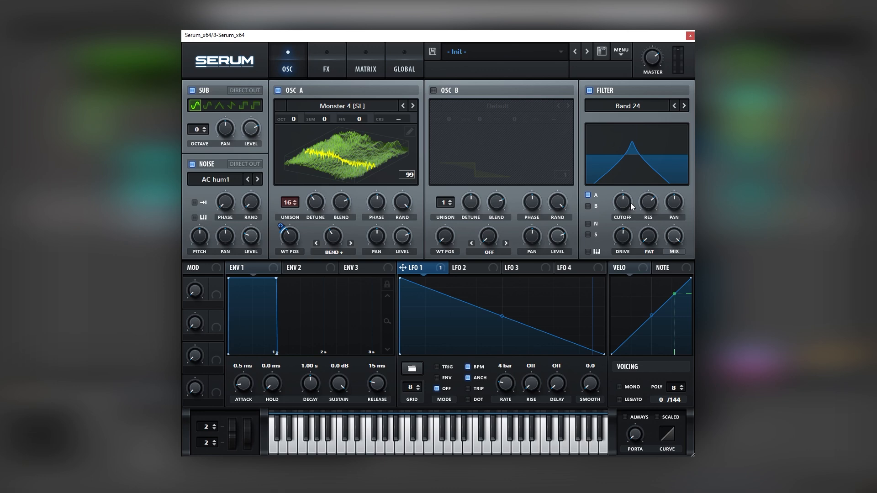
Shape LFO 2 to rise to full height by halfway and hold, and modulate the filter cutoff with it in ENV mode
click(488, 268)
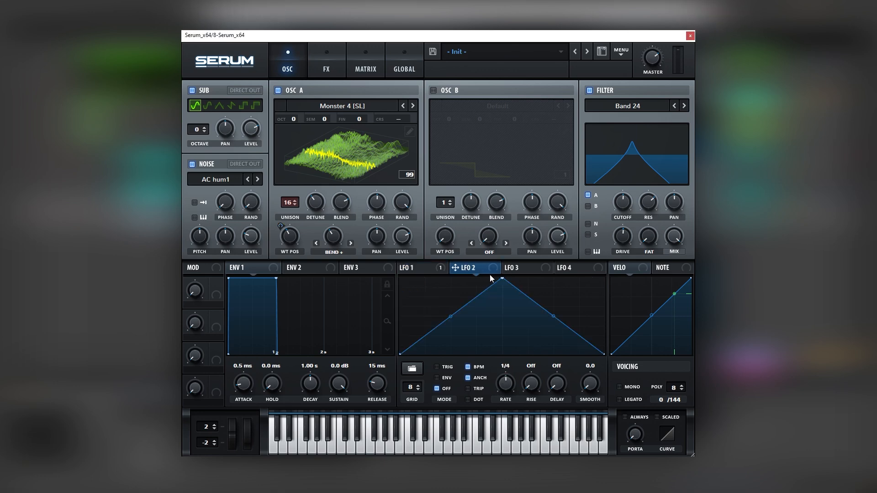
double_click(604, 279)
drag(625, 204, 623, 204)
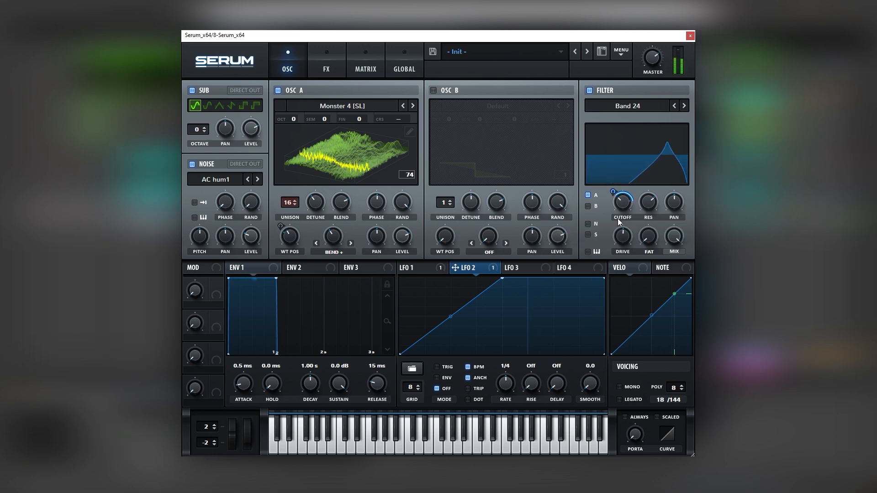
click(441, 378)
drag(614, 192, 615, 212)
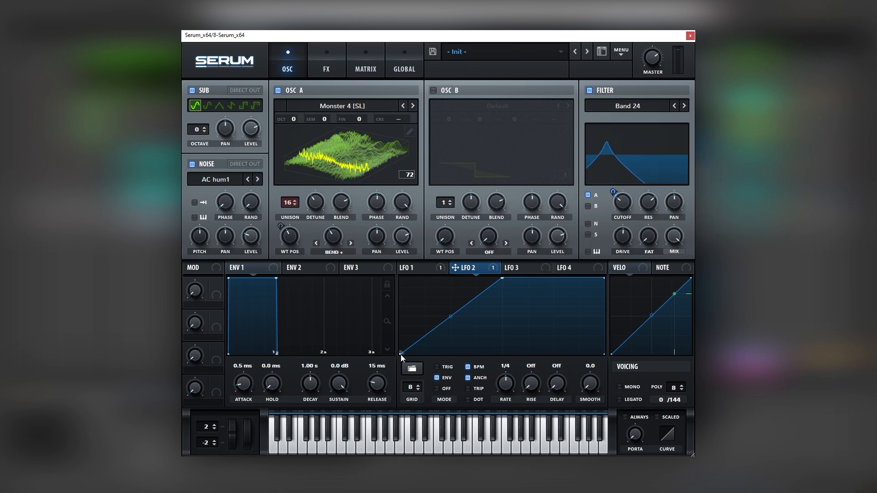
Adjust LFO 2's modulation depth on the filter cutoff, lower the base cutoff and reduce the filter mix
drag(614, 192, 617, 190)
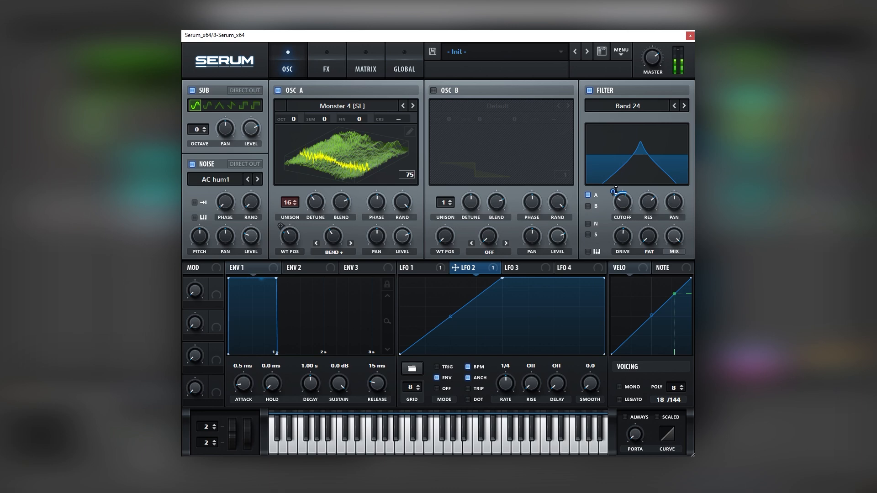
drag(615, 193, 621, 201)
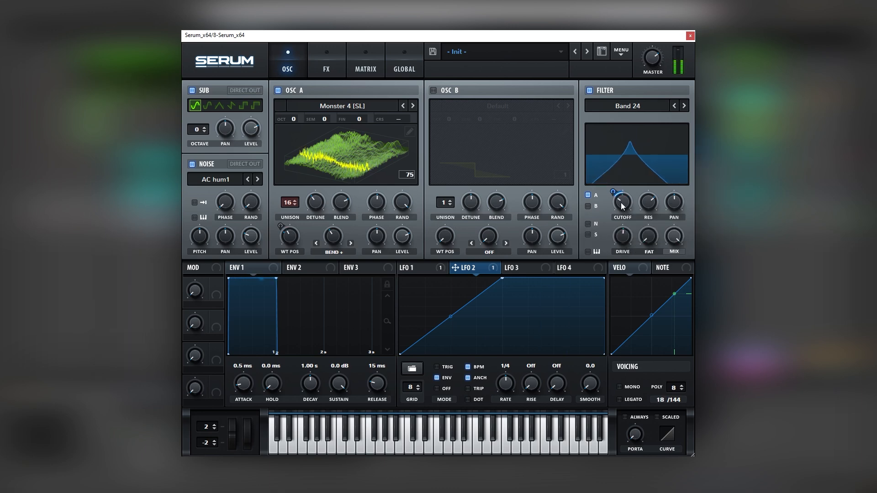
mouse_move(621, 207)
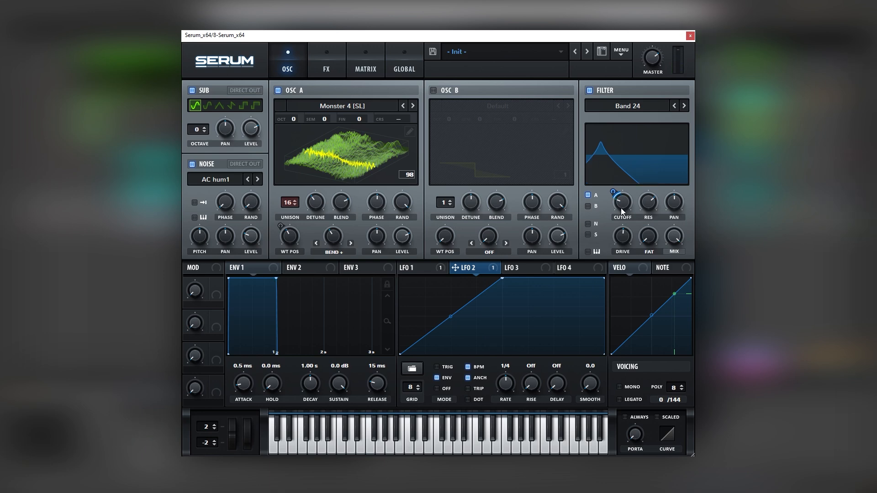
drag(670, 236, 661, 271)
mouse_move(626, 205)
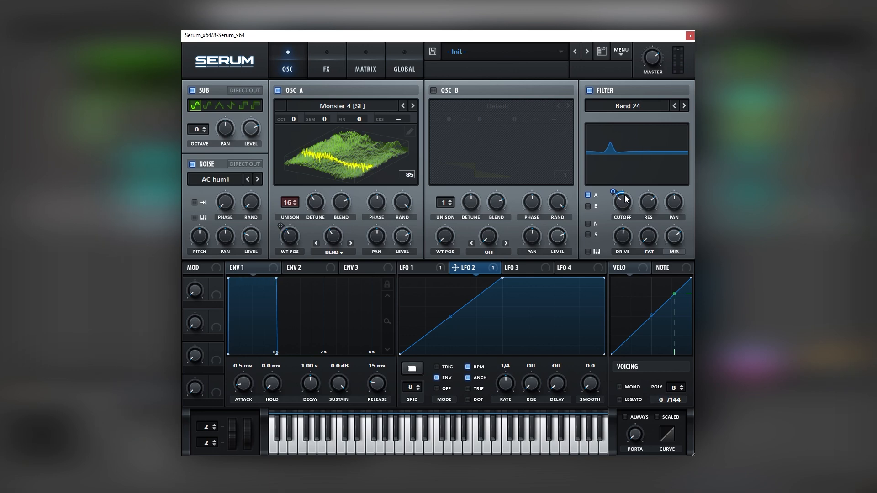
Add a filter effect directly after the distortion and set its type to Reverb
click(328, 56)
click(195, 247)
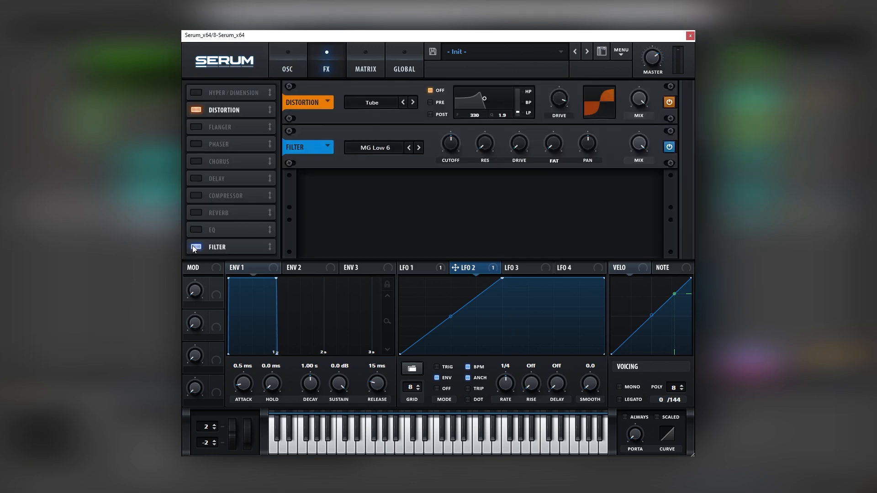
drag(226, 245, 232, 120)
click(383, 148)
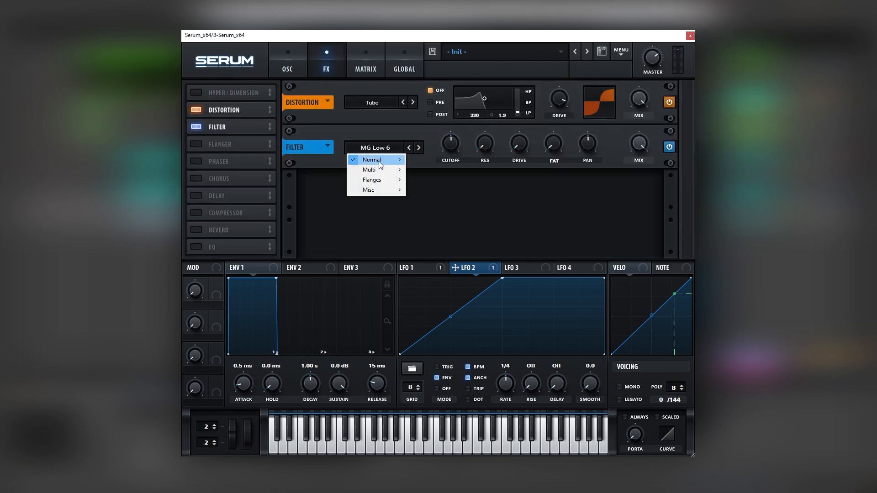
mouse_move(375, 190)
click(442, 303)
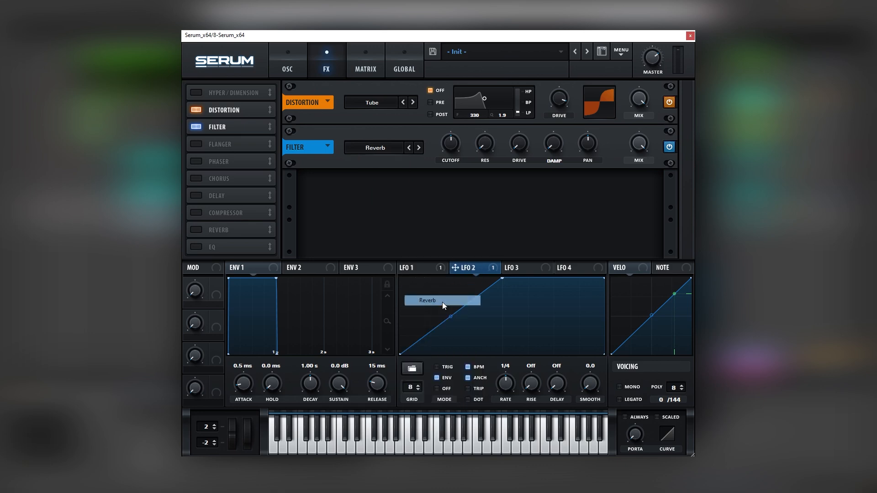
Lower the cutoff and mix of the Reverb filter effect
drag(455, 140, 455, 171)
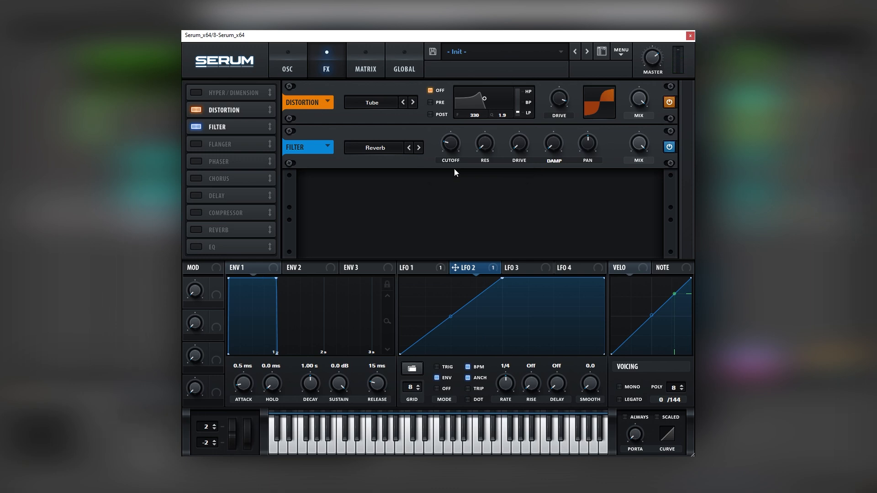
drag(451, 148, 452, 154)
drag(638, 142, 616, 189)
Add an EQ after the filter effect with a boosted low-band peak, raise its frequency and modulate that frequency with LFO 1
click(195, 246)
drag(220, 247, 231, 163)
click(446, 193)
drag(418, 188, 423, 178)
drag(359, 188, 366, 181)
drag(424, 267, 363, 189)
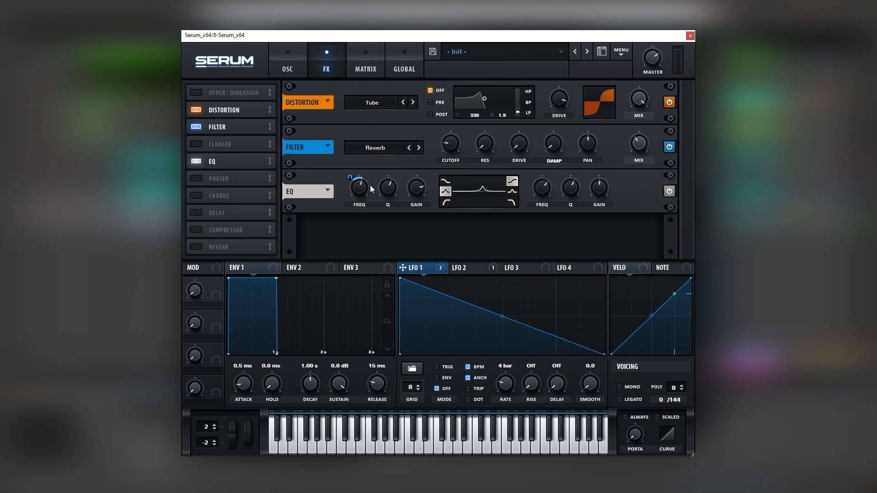
Add a chorus after the EQ, switch its filter to HPF and lower its mix
click(195, 196)
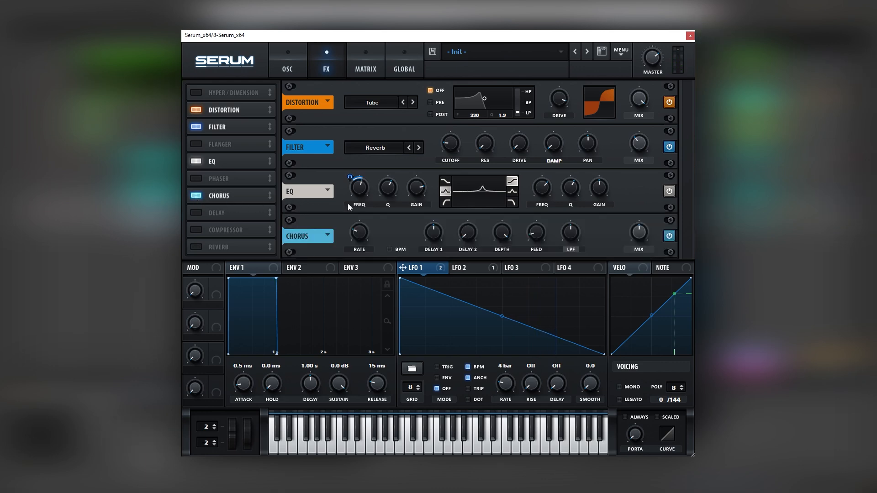
click(571, 245)
drag(633, 231, 633, 246)
Add a compressor in multiband mode after the chorus and raise its release
click(196, 231)
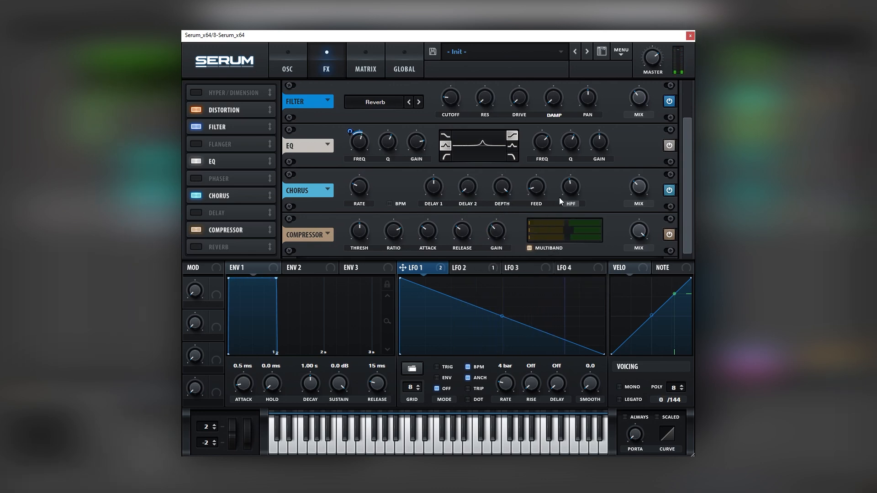
drag(576, 238, 570, 222)
drag(458, 234, 485, 187)
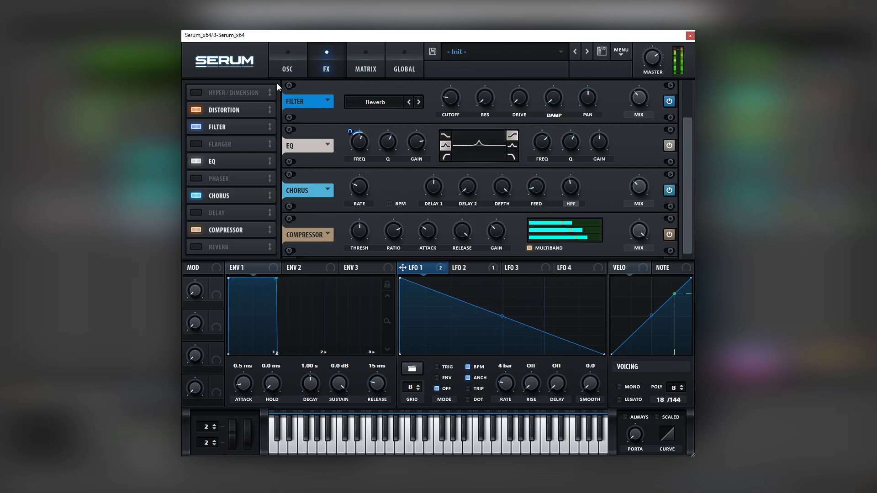
Audition other wavetables in oscillator A, including Monster 5 [SL], Monster 7 [SL], Oddpass [SN] and Phase Werb [SL]
click(290, 59)
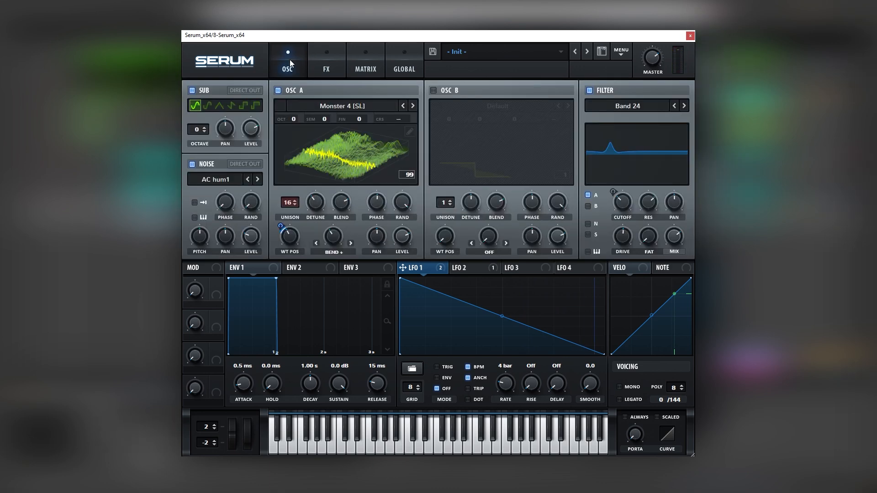
click(412, 105)
click(412, 106)
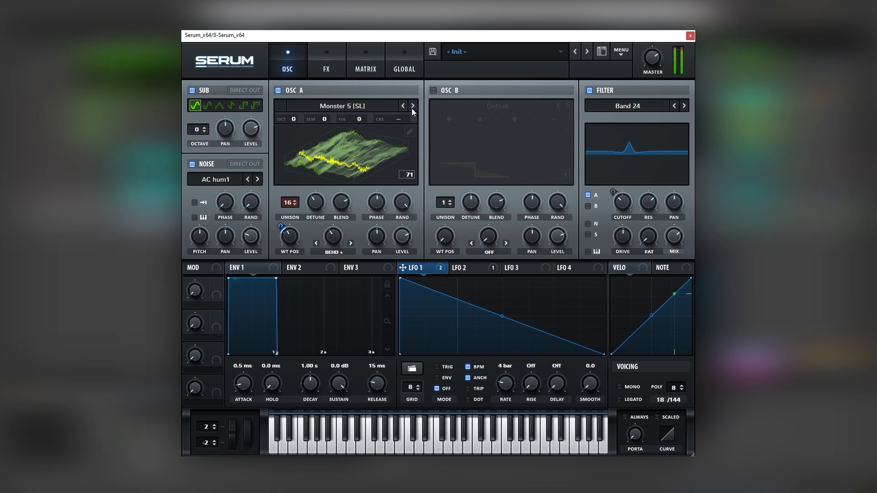
click(412, 108)
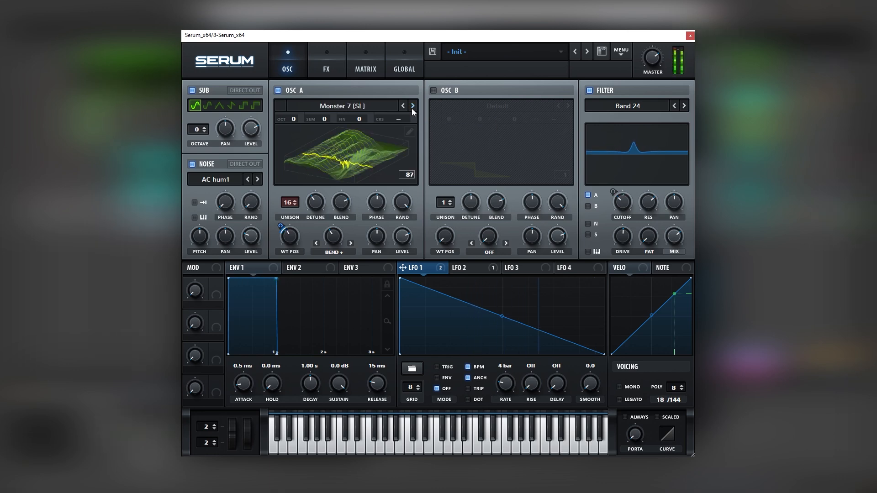
click(412, 108)
click(412, 108)
click(412, 108)
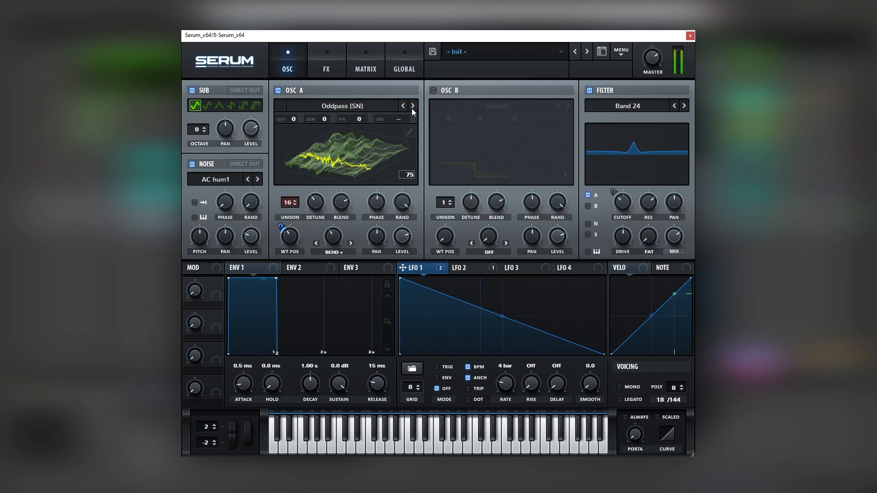
click(411, 108)
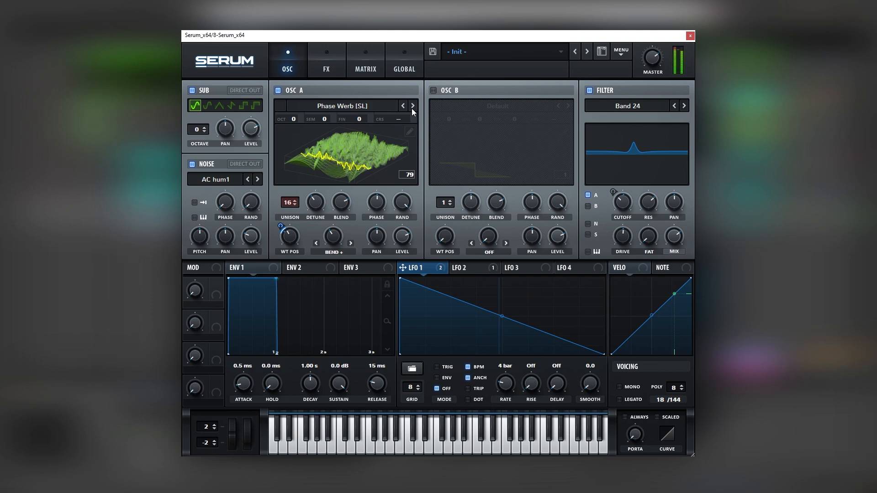
click(412, 108)
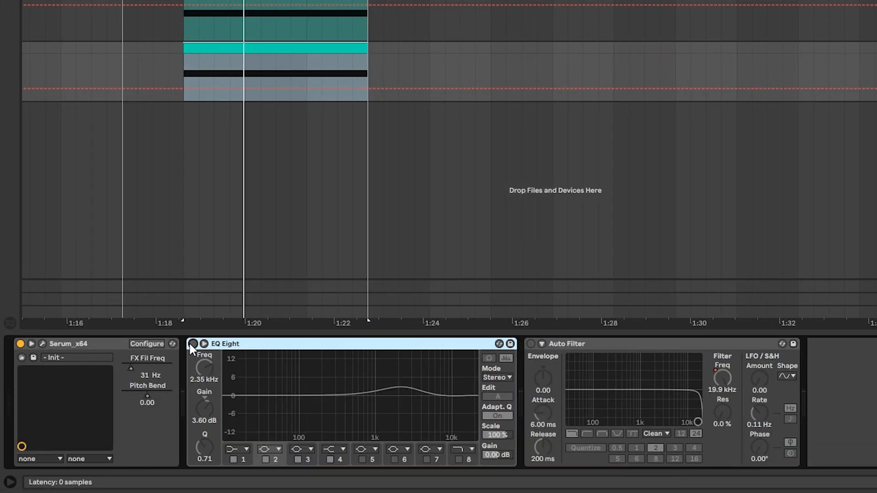
Turn on EQ Eight and Auto Filter in Ableton Live, audition the bass section and reopen the Serum window
click(192, 343)
key(space)
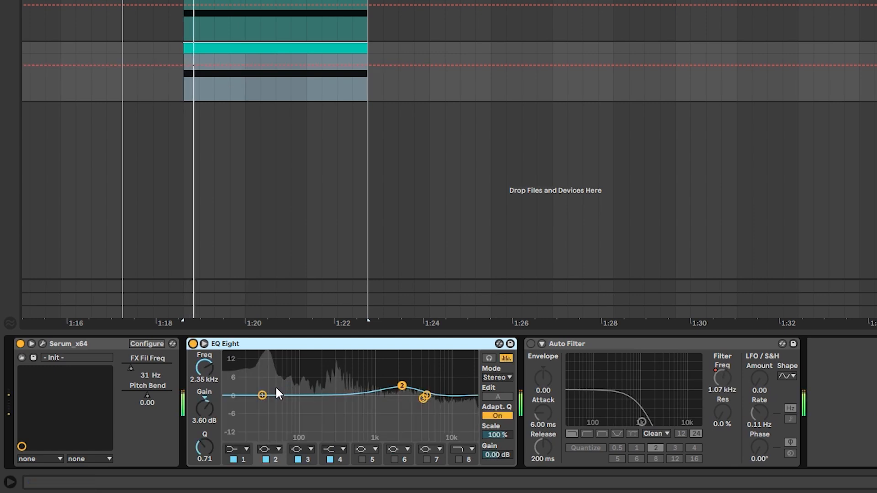
key(space)
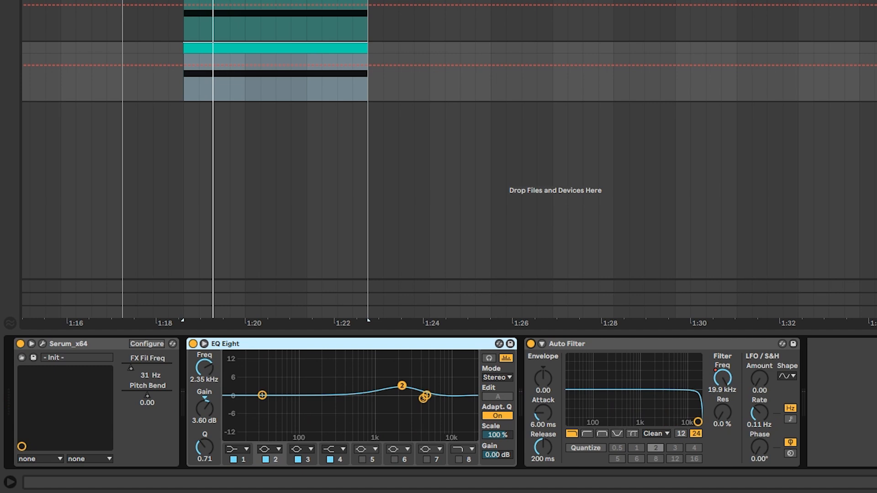
key(space)
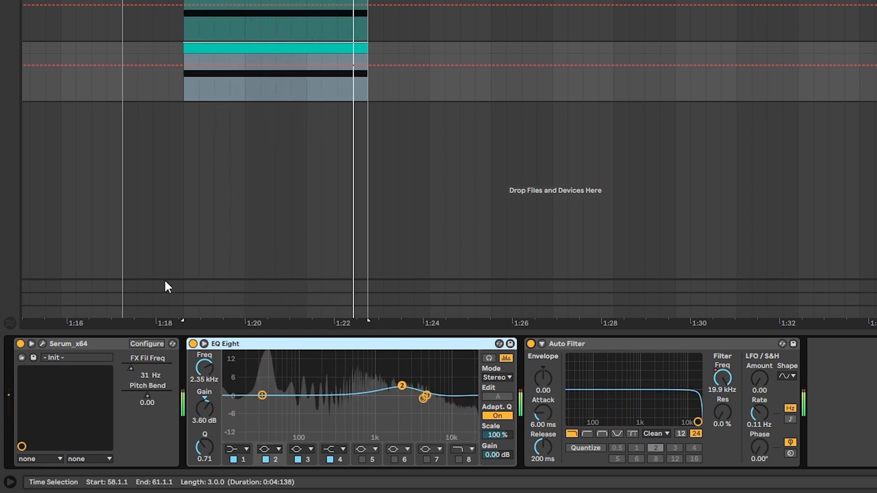
click(42, 344)
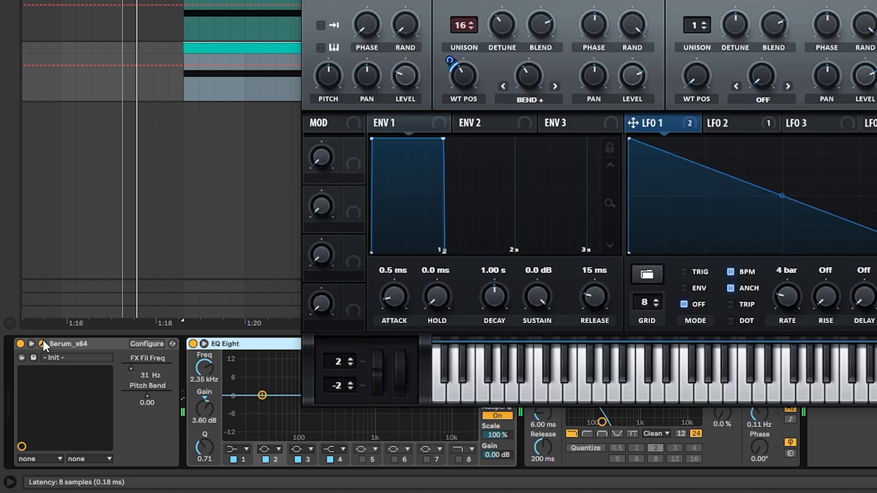